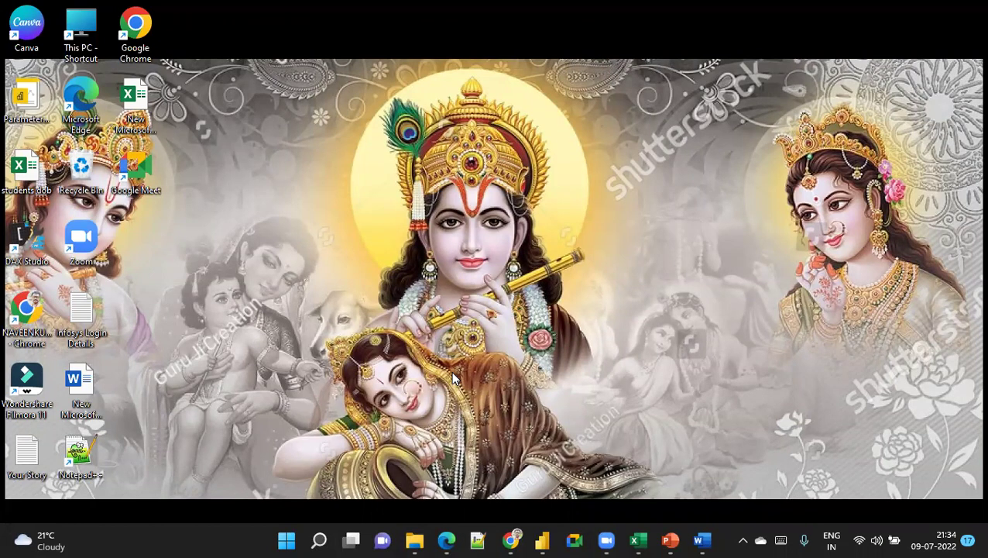
Step: Open the Word notes at section 5, 'Invoke custom function', and bring up the NZ holiday page
{"action": "left_click", "coordinate": [702, 540]}
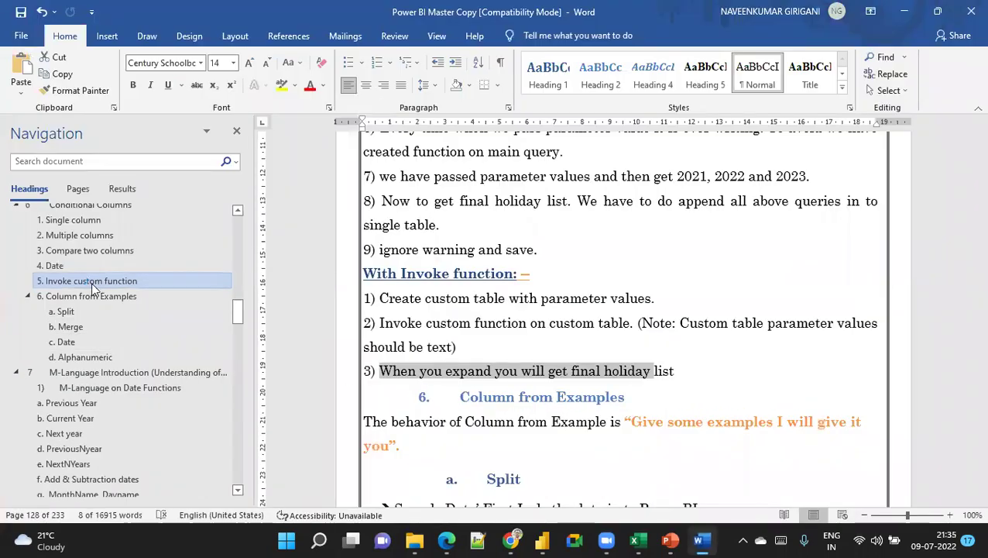
{"action": "left_click", "coordinate": [92, 284]}
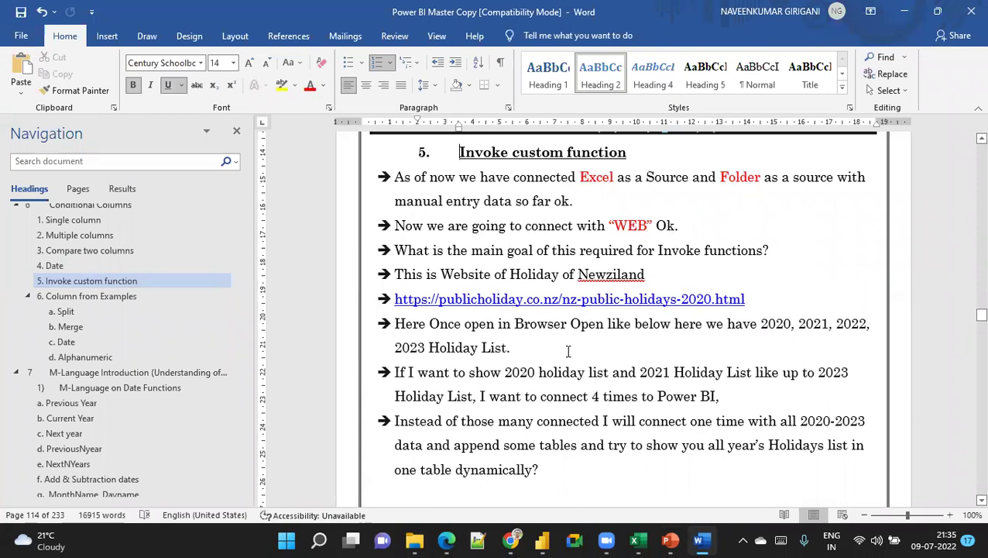
{"action": "left_click", "coordinate": [446, 539]}
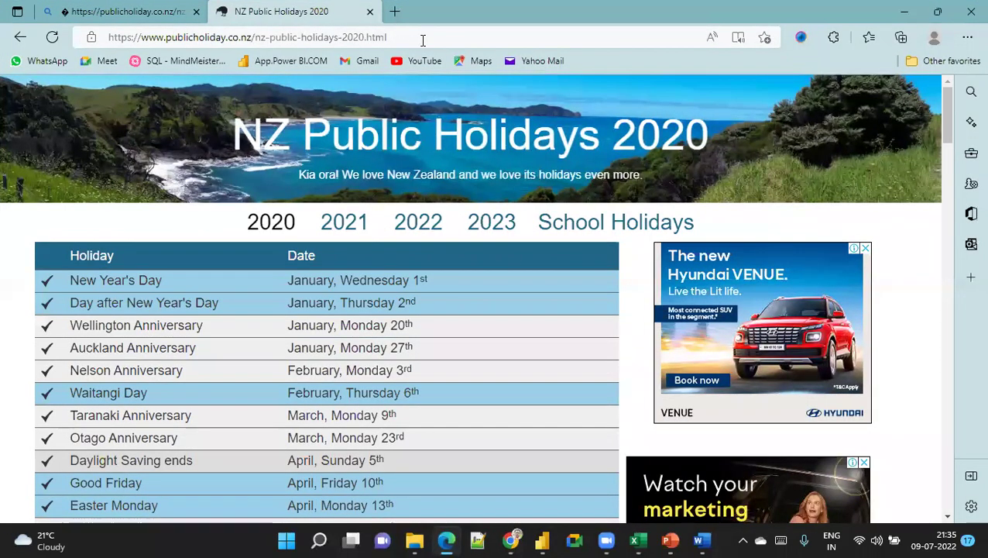
Step: Browse the 2021 and 2022 NZ holiday lists, return to 2020, then go back to Word
{"action": "left_click", "coordinate": [423, 37]}
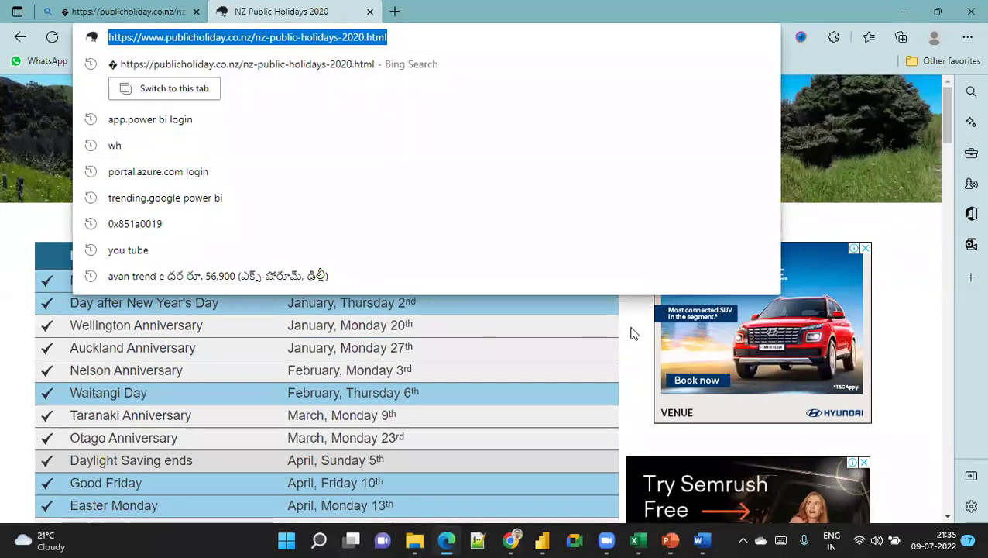
{"action": "left_click", "coordinate": [631, 333]}
{"action": "left_click", "coordinate": [348, 229]}
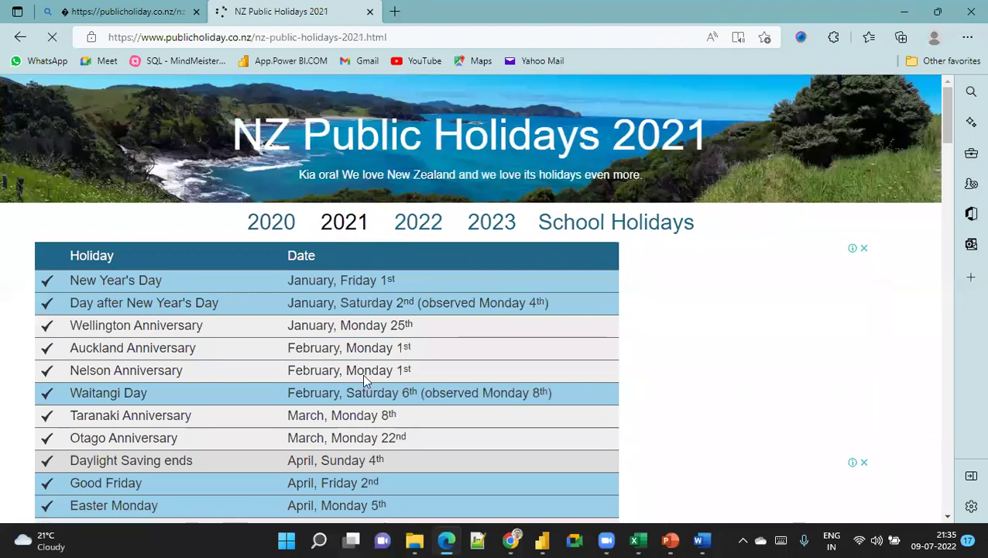
{"action": "left_click", "coordinate": [428, 230]}
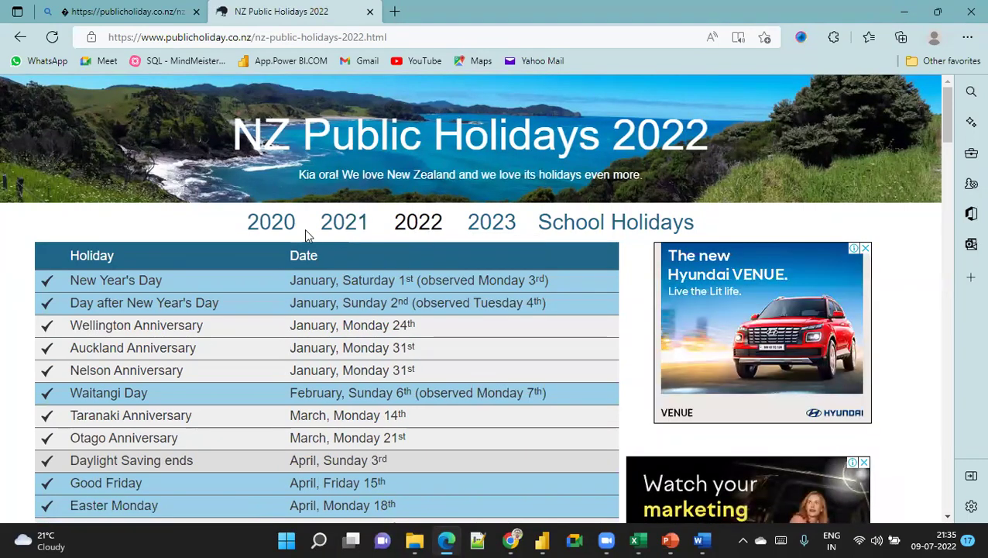
{"action": "left_click", "coordinate": [274, 226]}
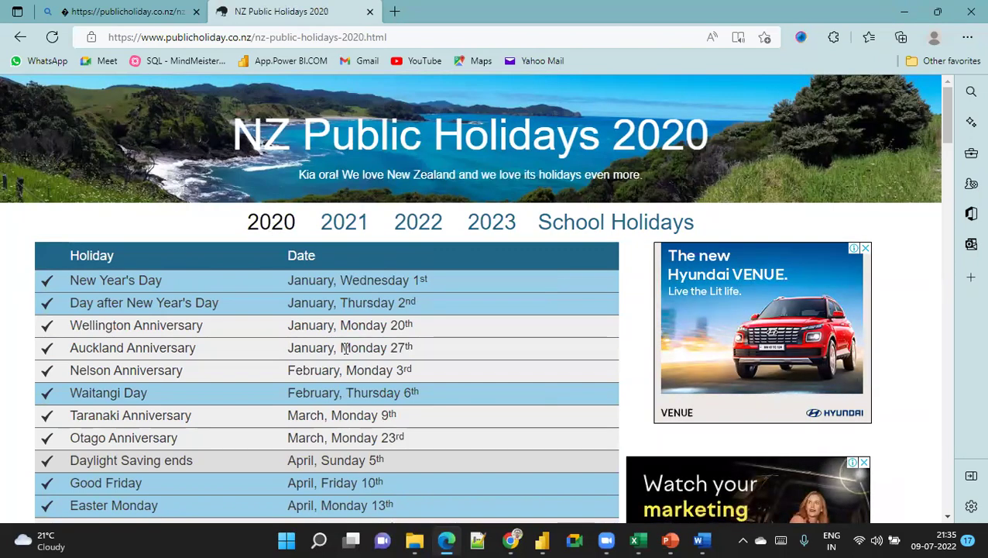
{"action": "key", "text": "alt+Tab"}
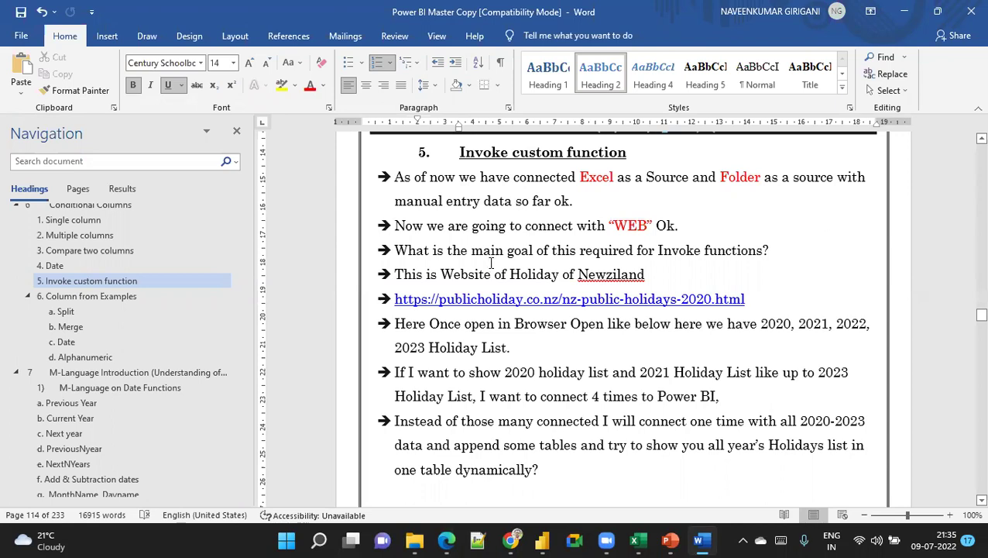
Step: Select steps 5–9 under 'With Out Invoke custom function' in the Word notes
{"action": "scroll", "coordinate": [478, 271], "scroll_direction": "down", "scroll_amount": 1}
{"action": "scroll", "coordinate": [478, 283], "scroll_direction": "down", "scroll_amount": 2}
{"action": "scroll", "coordinate": [478, 283], "scroll_direction": "up", "scroll_amount": 2}
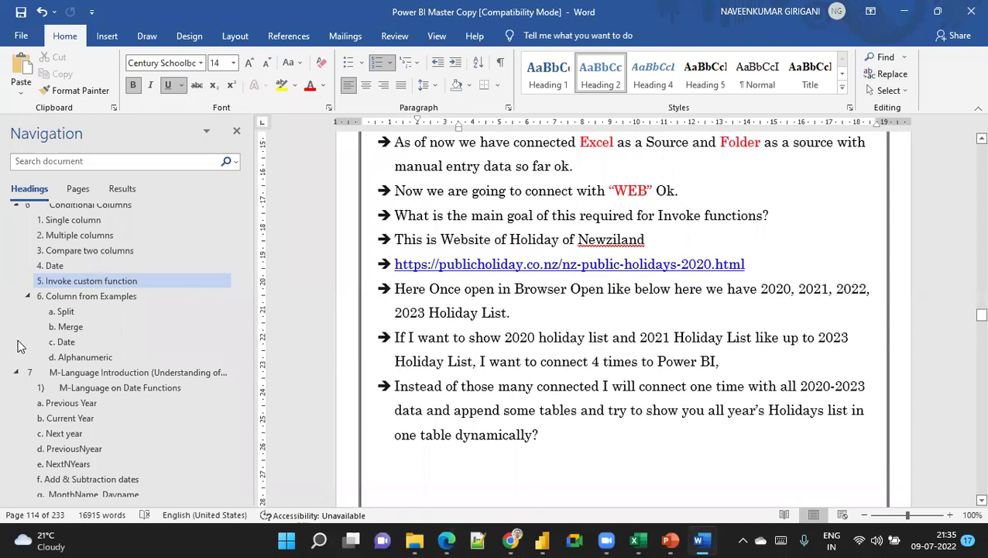
{"action": "left_click", "coordinate": [91, 296]}
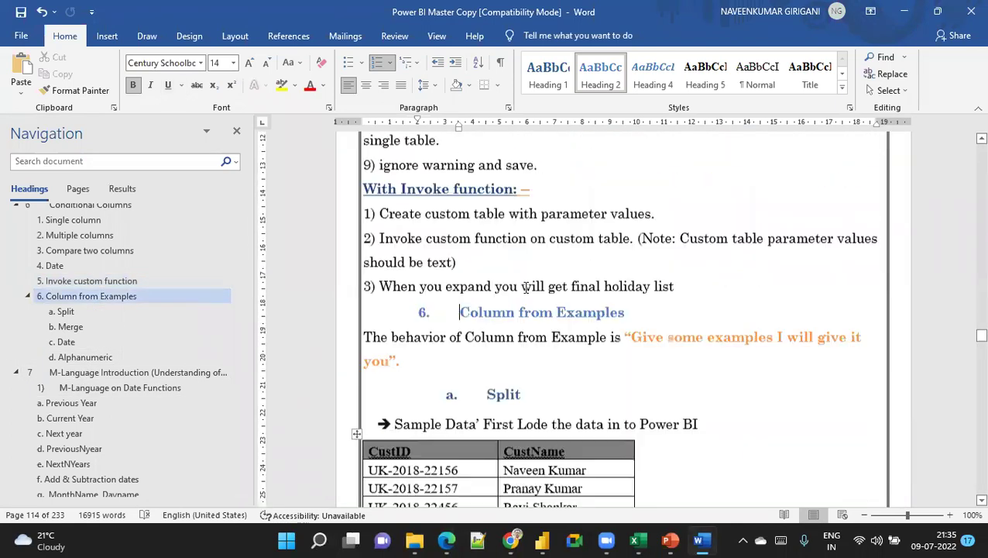
{"action": "scroll", "coordinate": [519, 298], "scroll_direction": "up", "scroll_amount": 5}
{"action": "scroll", "coordinate": [480, 310], "scroll_direction": "down", "scroll_amount": 5}
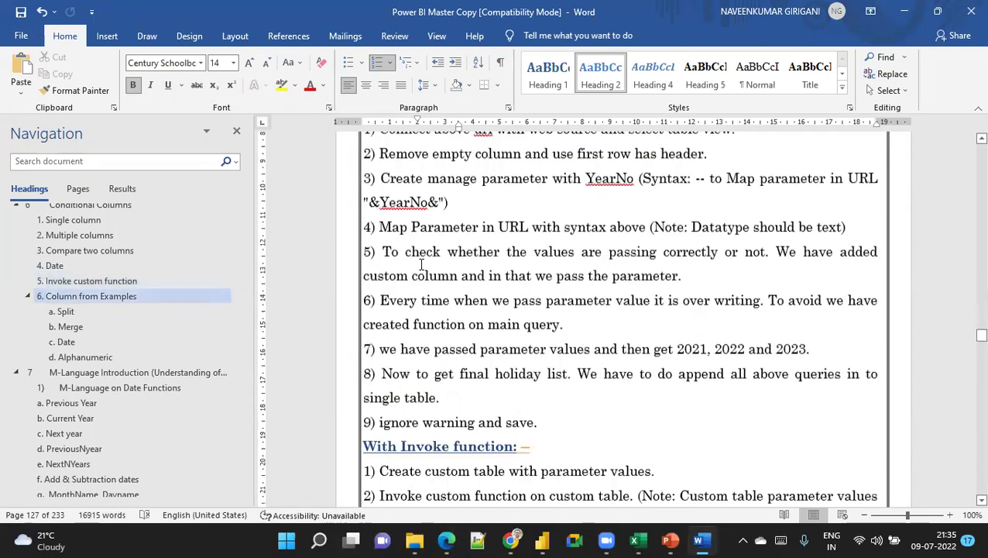
{"action": "left_click_drag", "start_coordinate": [538, 321], "coordinate": [387, 153]}
{"action": "scroll", "coordinate": [386, 152], "scroll_direction": "up", "scroll_amount": 3}
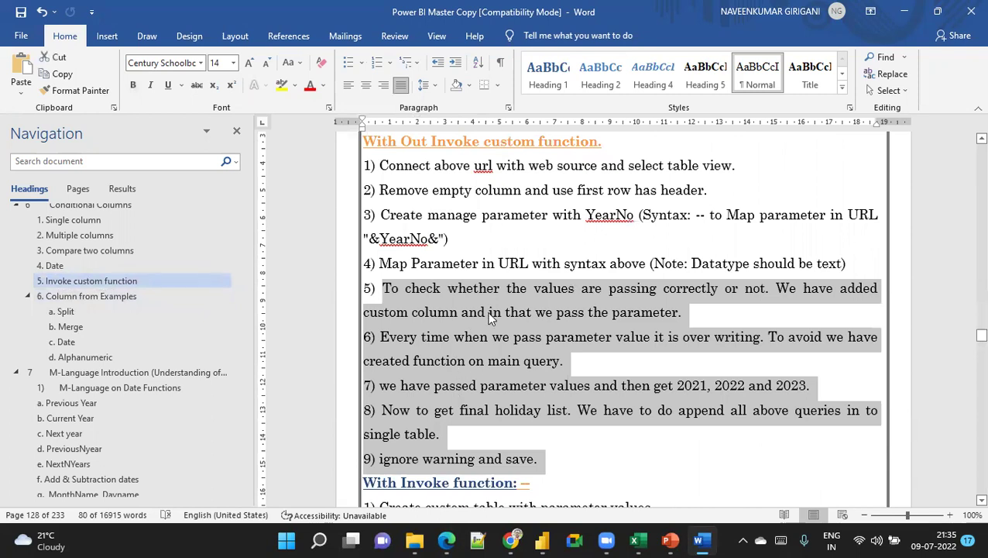
{"action": "scroll", "coordinate": [490, 319], "scroll_direction": "down", "scroll_amount": 3}
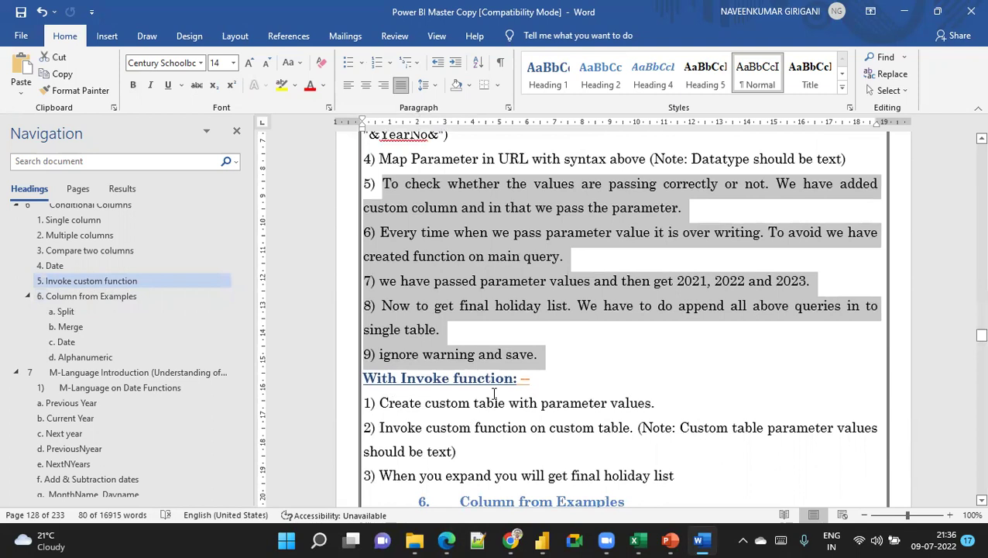
Step: Copy the NZ Public Holidays 2020 page's web address and switch to Power BI Desktop
{"action": "key", "text": "alt+Tab"}
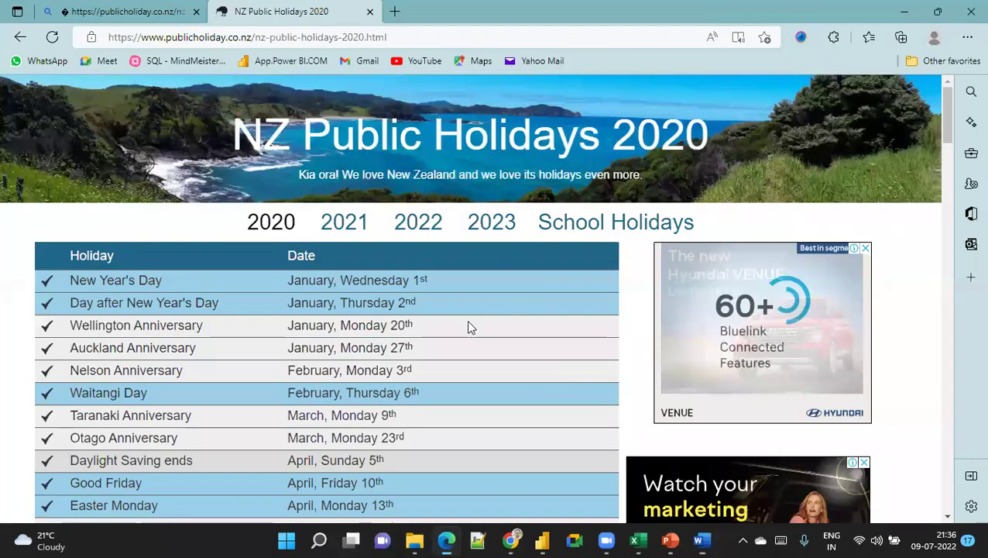
{"action": "left_click", "coordinate": [410, 37]}
{"action": "key", "text": "ctrl+c"}
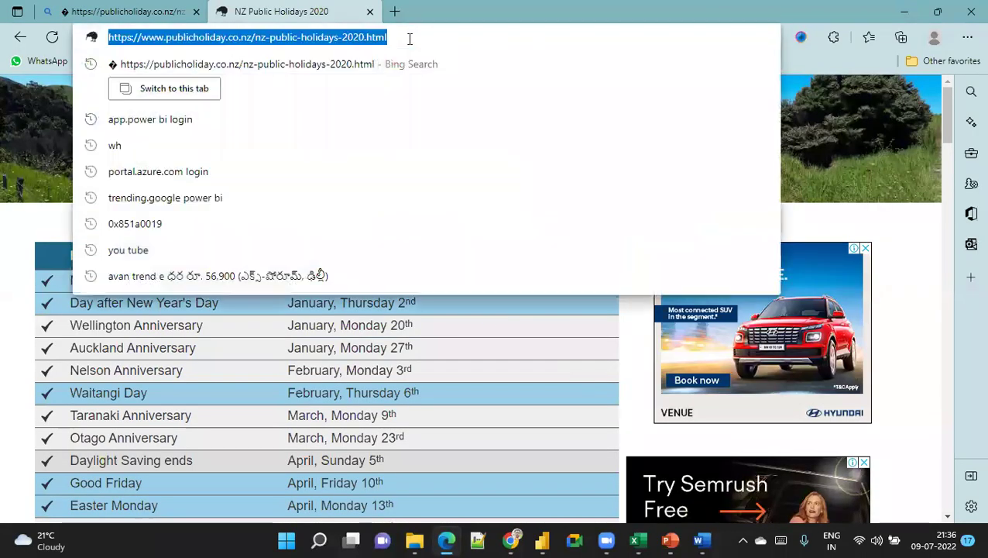
{"action": "left_click", "coordinate": [541, 540]}
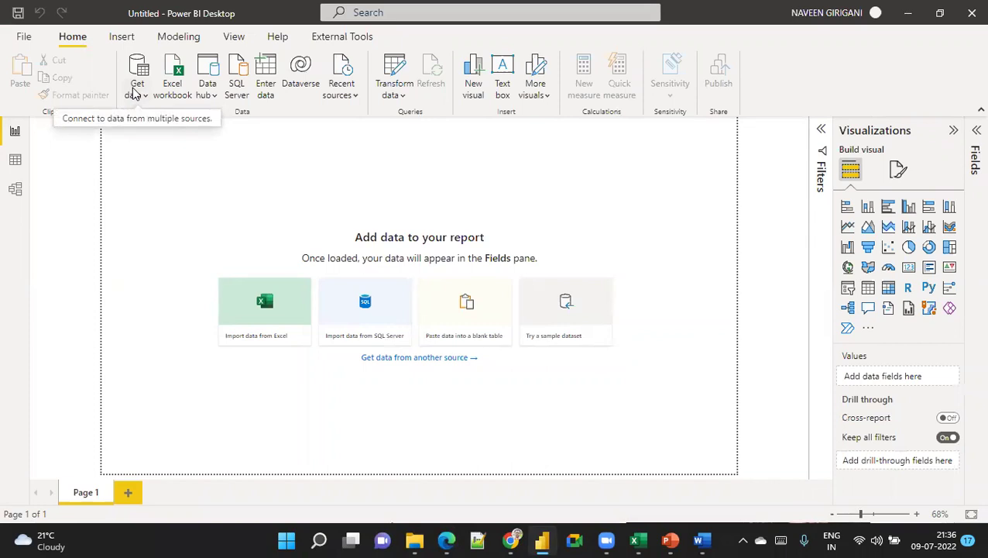
Step: Import Table 1 from the 2020 holiday page URL via Get data > Web into Power Query
{"action": "left_click", "coordinate": [133, 93]}
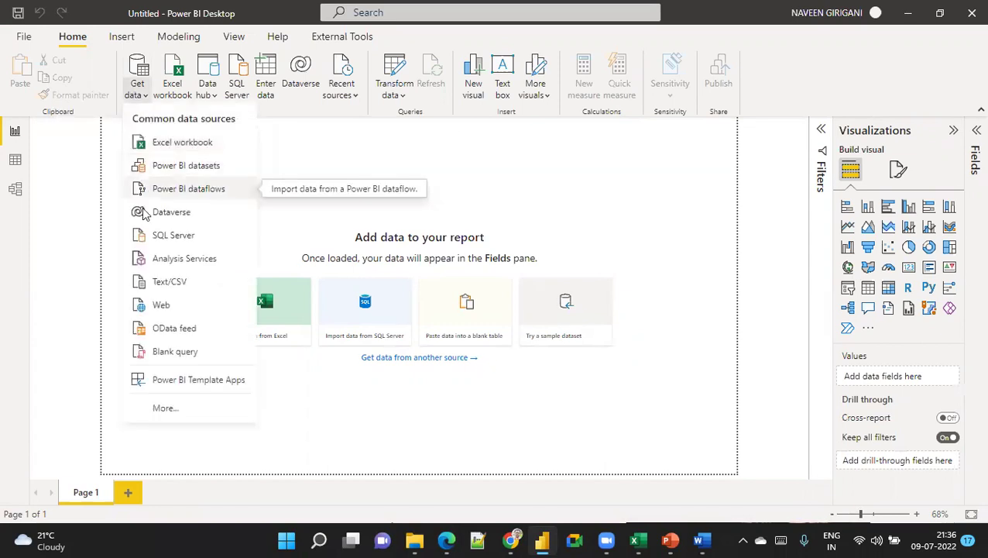
{"action": "left_click", "coordinate": [163, 305]}
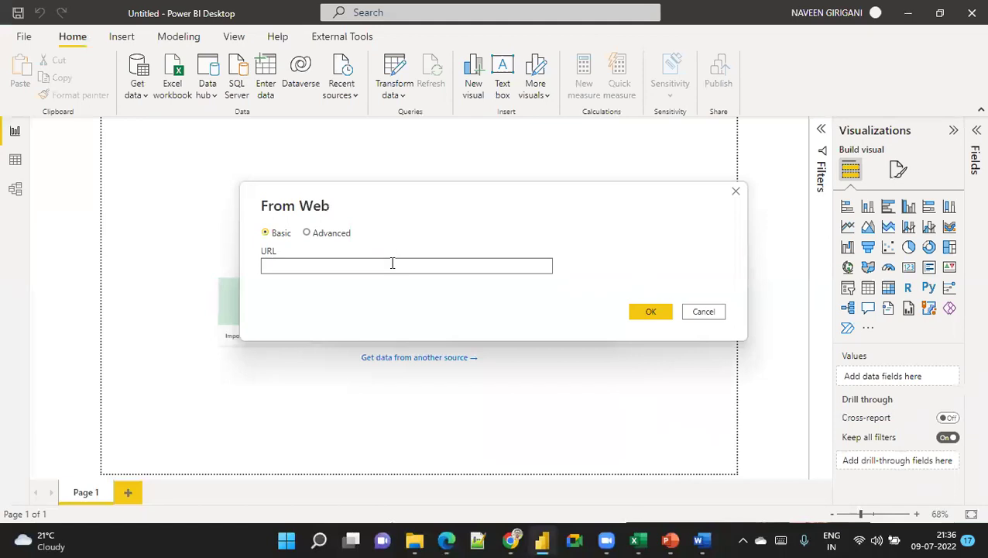
{"action": "key", "text": "ctrl+v"}
{"action": "left_click", "coordinate": [643, 312]}
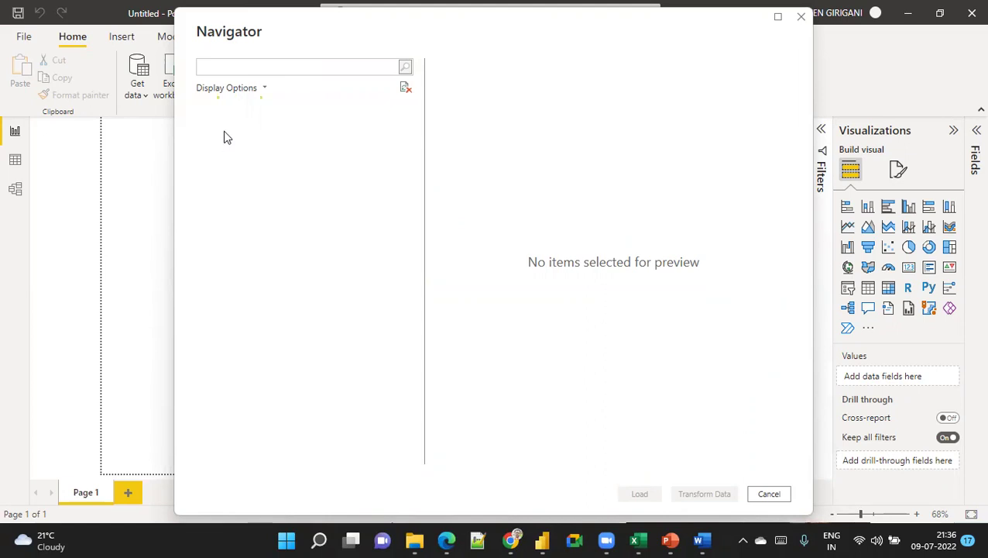
{"action": "left_click", "coordinate": [219, 128]}
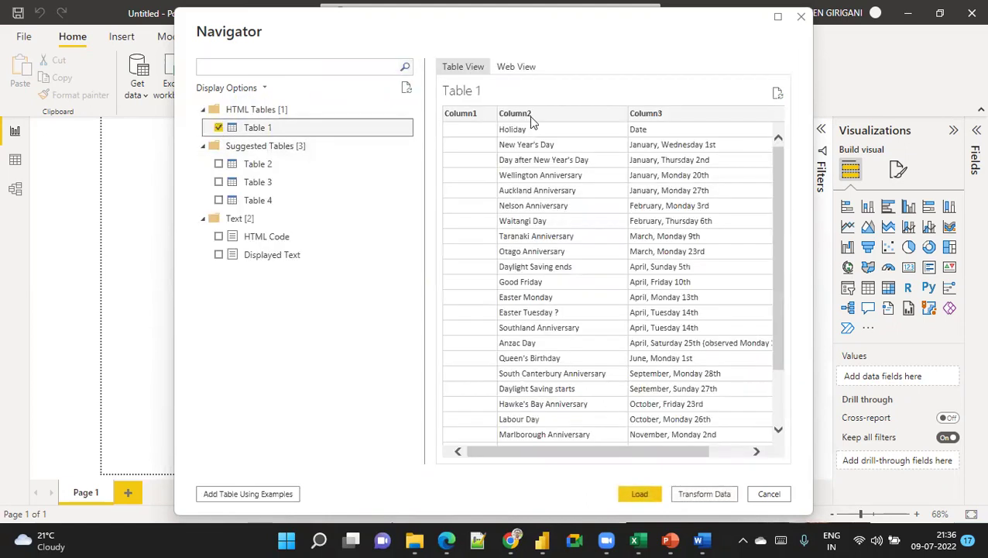
{"action": "left_click", "coordinate": [714, 497]}
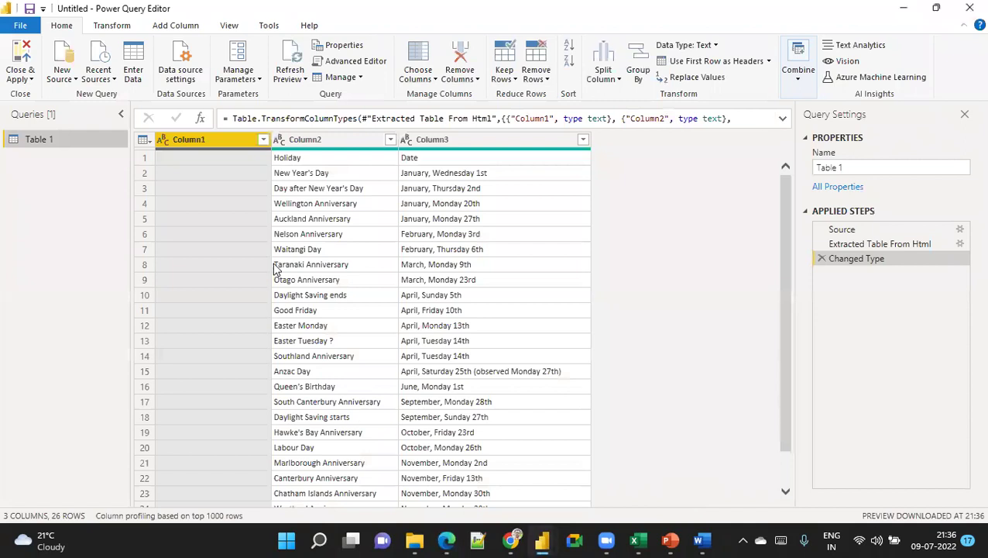
{"action": "right_click", "coordinate": [213, 140]}
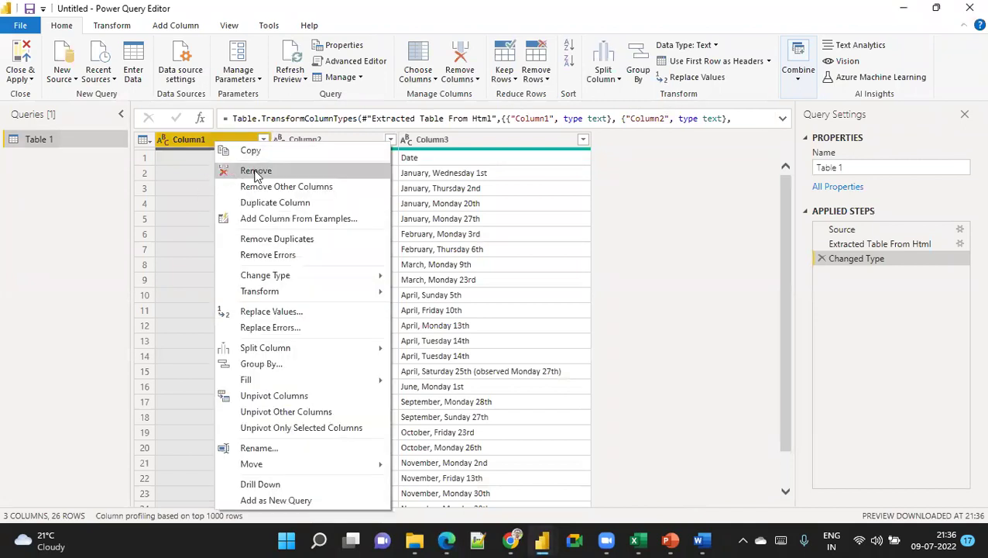
{"action": "left_click", "coordinate": [255, 172]}
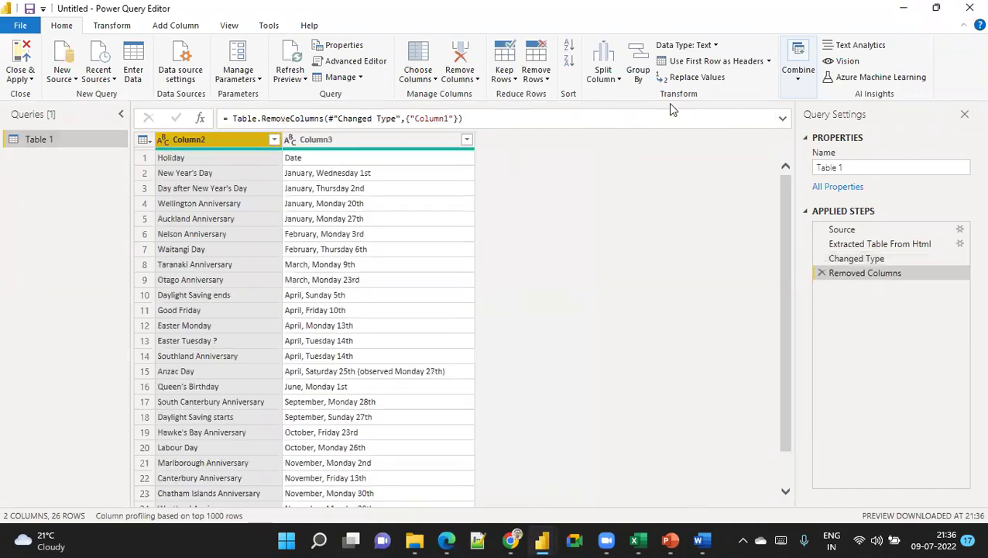
{"action": "left_click", "coordinate": [768, 61]}
{"action": "left_click", "coordinate": [755, 80]}
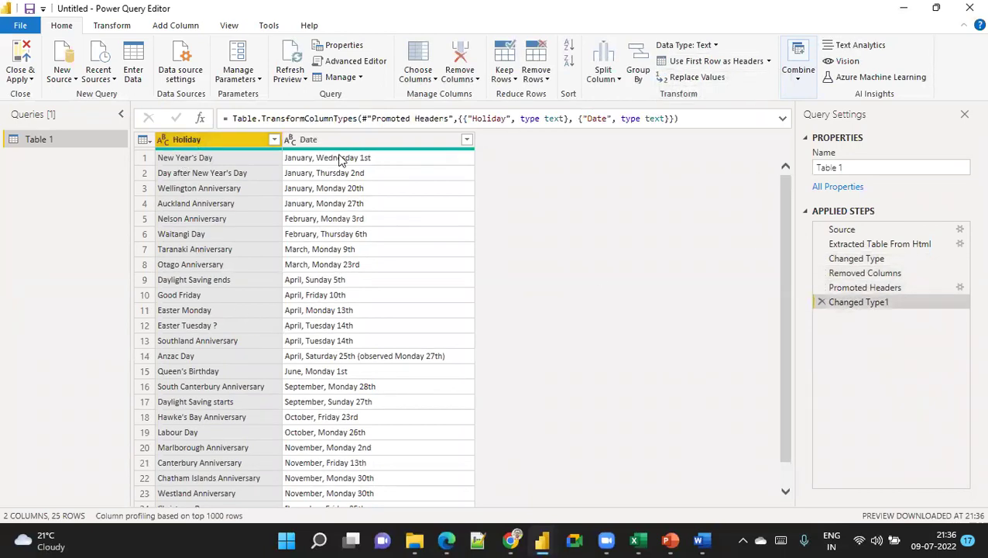
{"action": "left_click", "coordinate": [78, 144]}
{"action": "left_click_drag", "start_coordinate": [843, 167], "coordinate": [778, 177]}
{"action": "type", "text": "Holiday"}
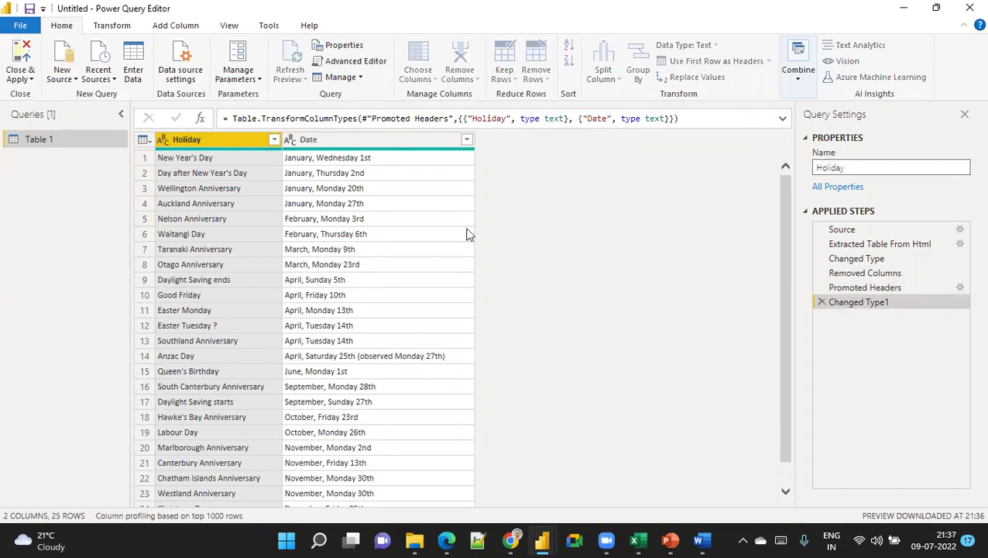
{"action": "left_click", "coordinate": [82, 190]}
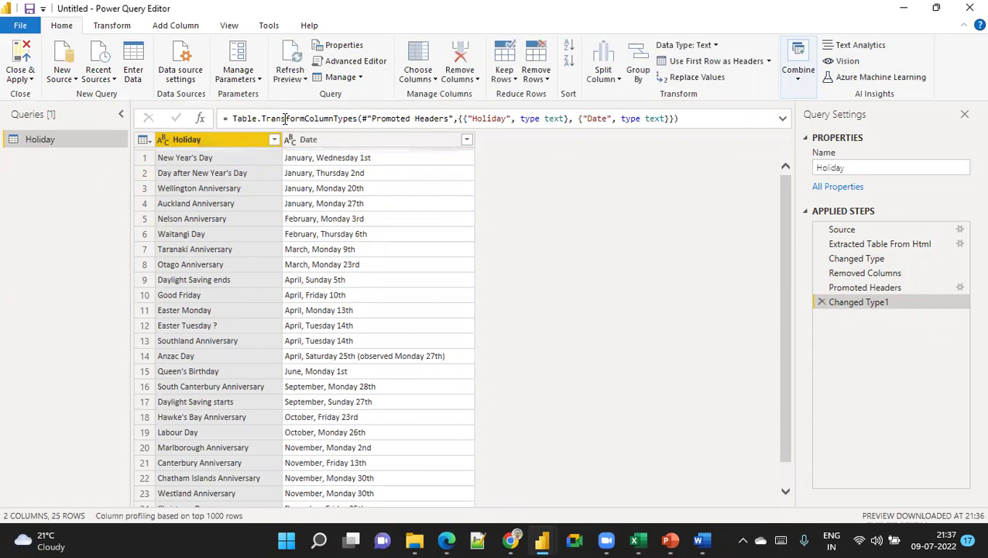
Step: Inspect the Holiday query's M code in Advanced Editor without changes, then open Manage Parameters
{"action": "left_click", "coordinate": [365, 64]}
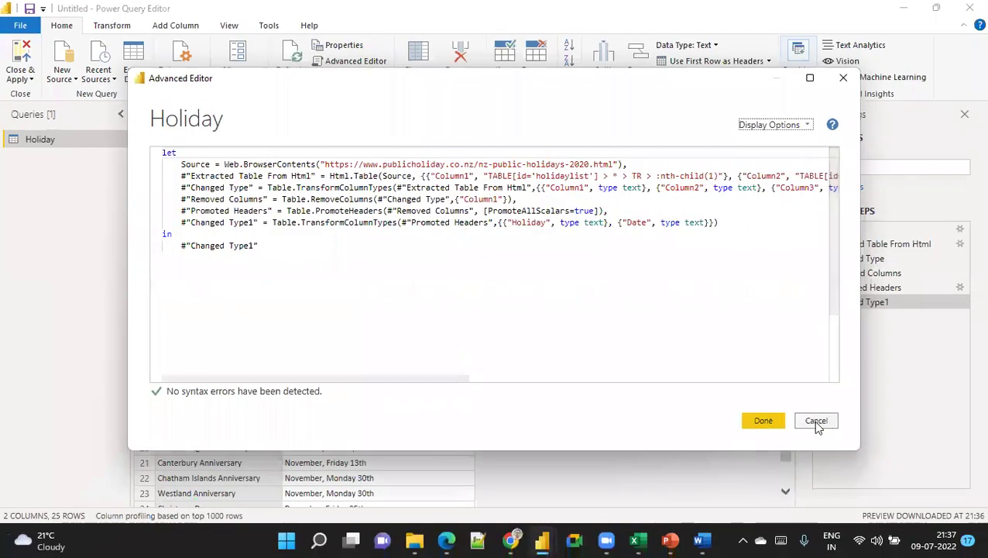
{"action": "left_click", "coordinate": [812, 419]}
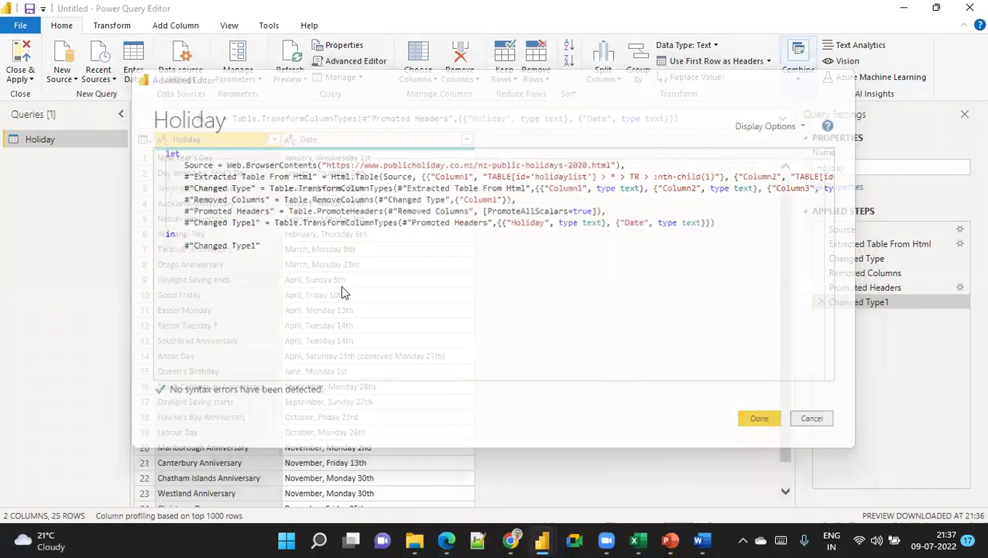
{"action": "left_click", "coordinate": [237, 71]}
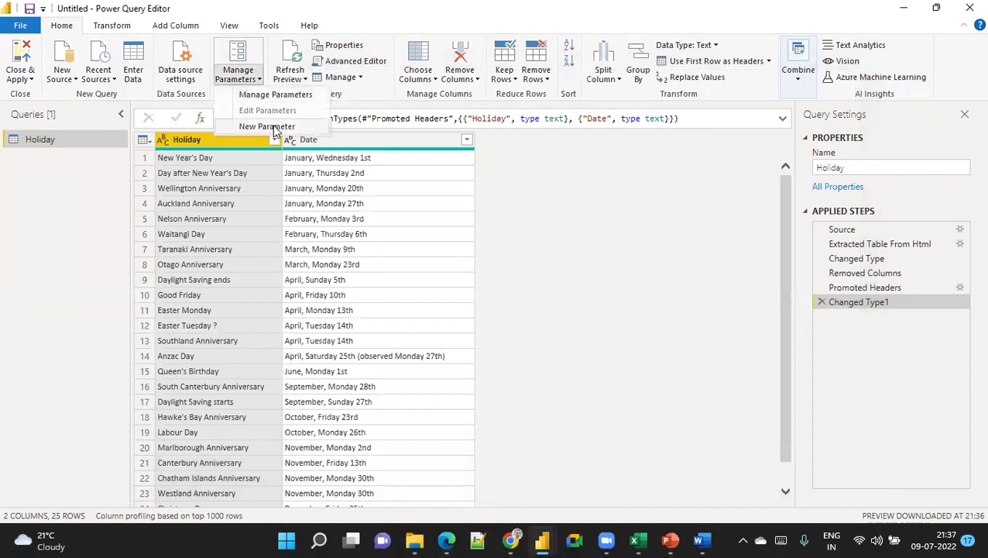
Step: Create a Text parameter named YearNo with current value 2021, then reselect the Holiday query
{"action": "left_click", "coordinate": [271, 127]}
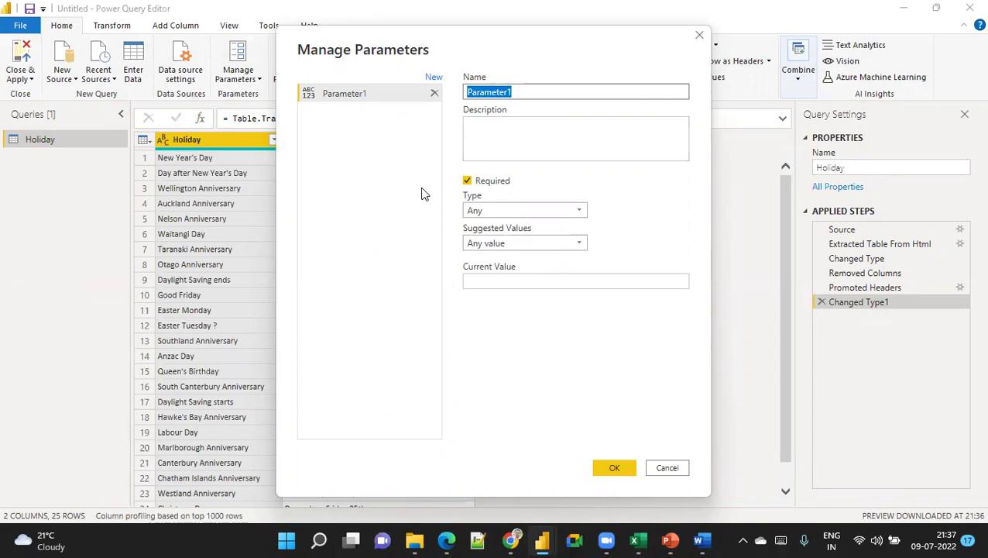
{"action": "type", "text": "YearNo"}
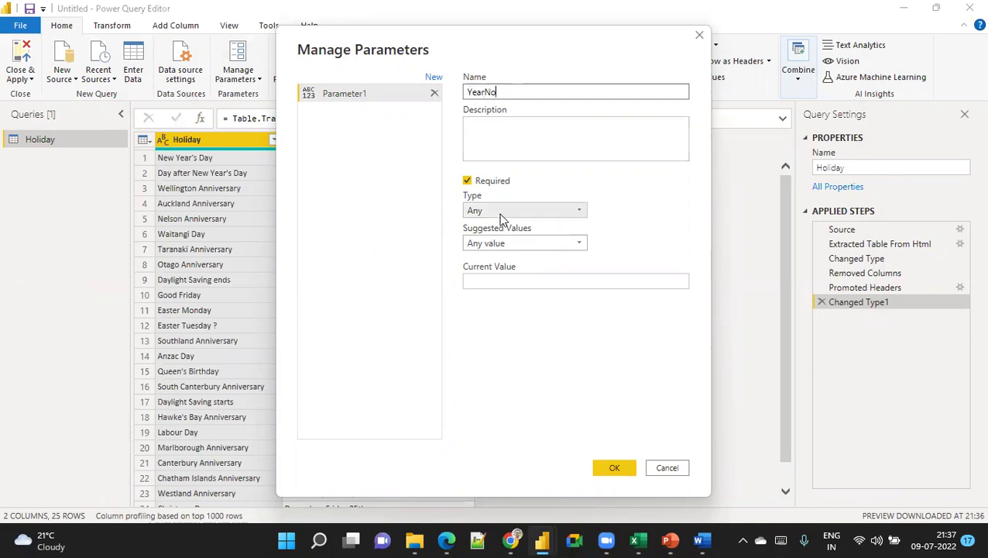
{"action": "left_click", "coordinate": [499, 213]}
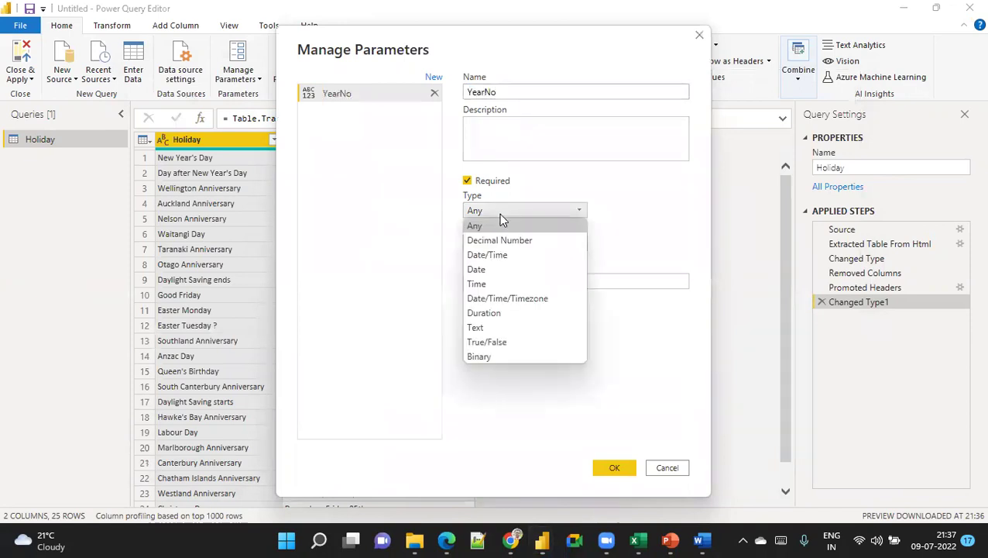
{"action": "left_click", "coordinate": [490, 327]}
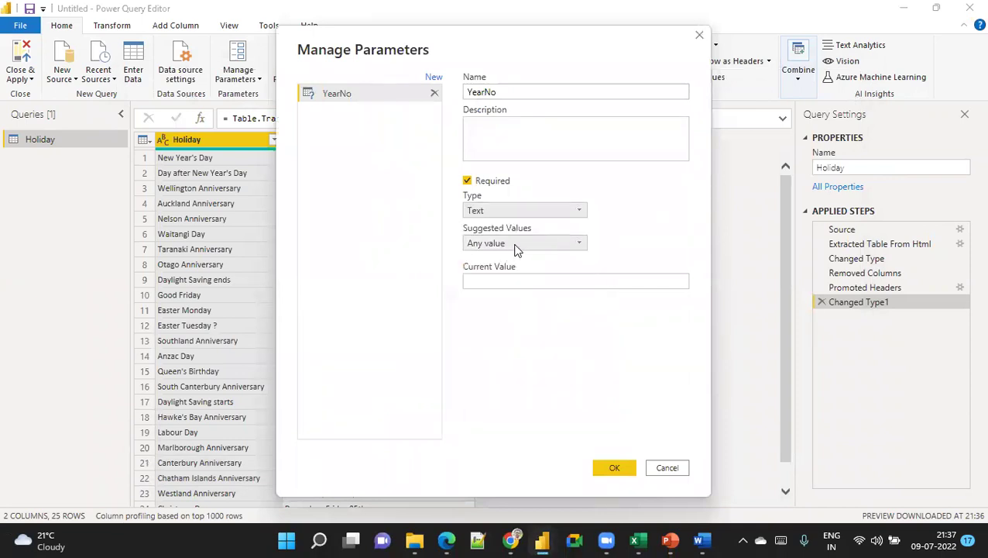
{"action": "left_click", "coordinate": [481, 280]}
{"action": "type", "text": "2021"}
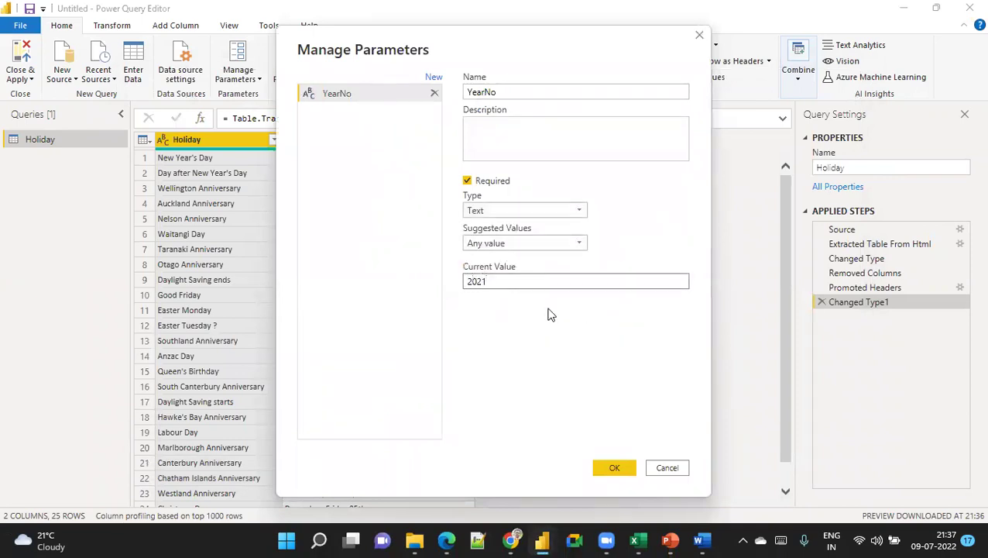
{"action": "left_click", "coordinate": [612, 465]}
{"action": "left_click", "coordinate": [54, 141]}
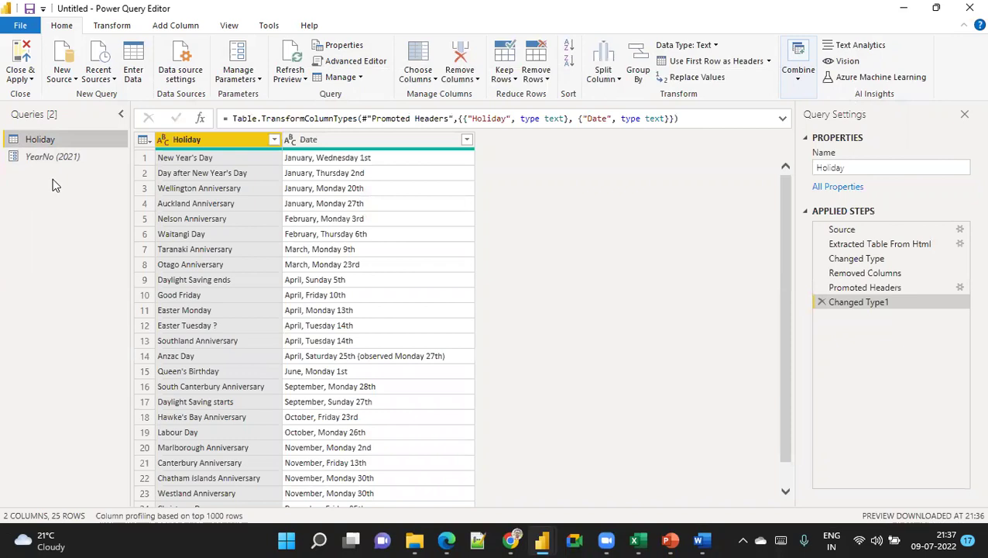
Step: Set YearNo's current value to 2020 and view the Holiday table
{"action": "left_click", "coordinate": [70, 160]}
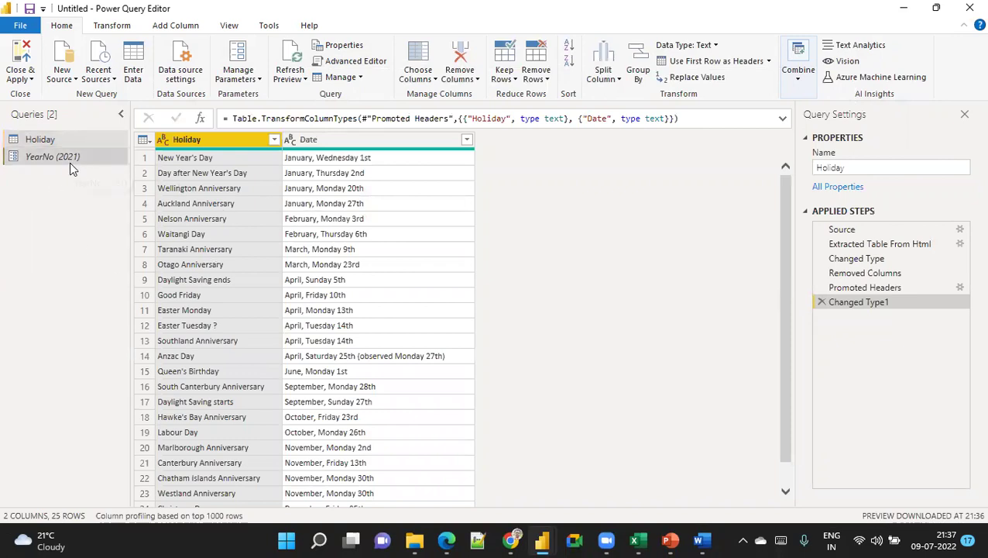
{"action": "left_click", "coordinate": [183, 139]}
{"action": "key", "text": "BackSpace"}
{"action": "type", "text": "0"}
{"action": "key", "text": "Return"}
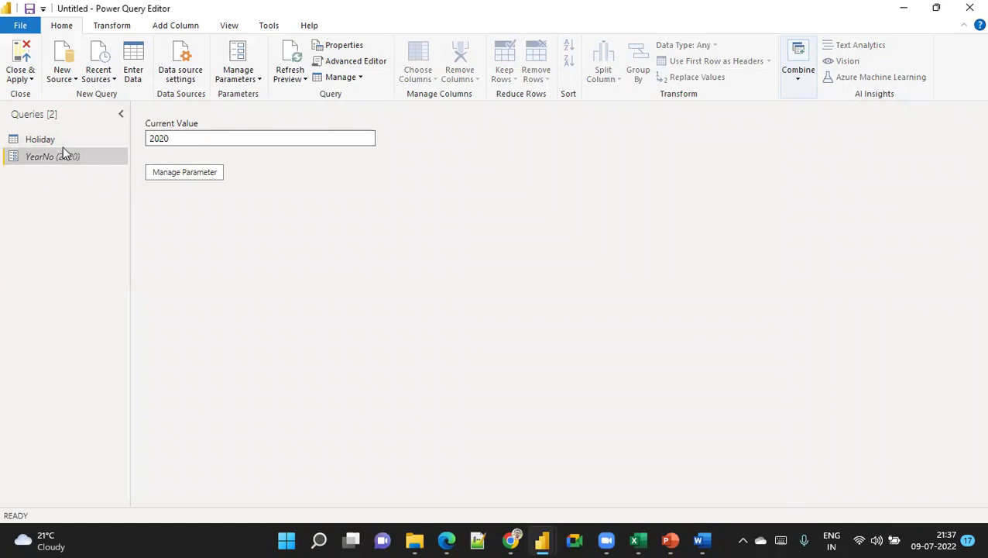
{"action": "left_click", "coordinate": [62, 142]}
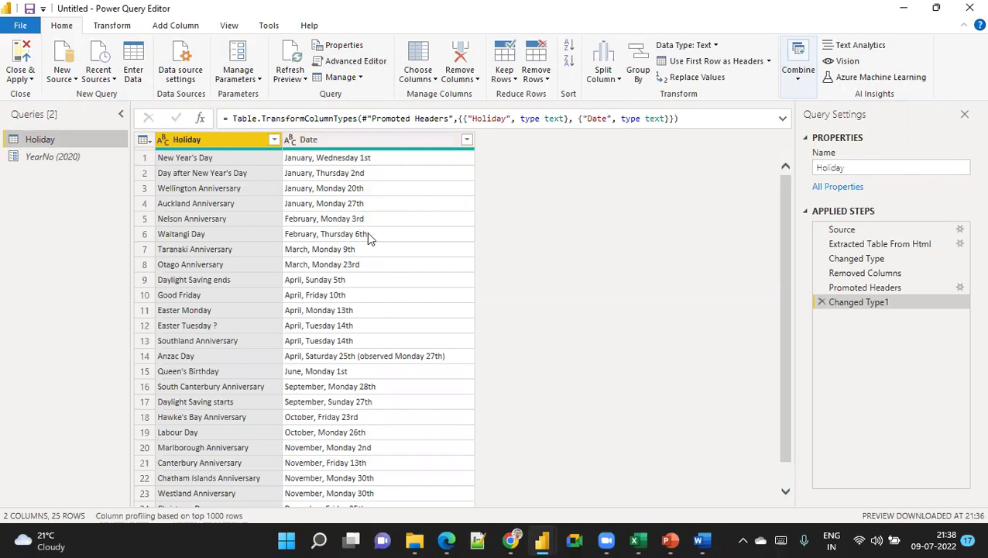
Step: Change YearNo's current value to 2022 and return to the Holiday table
{"action": "left_click", "coordinate": [78, 155]}
{"action": "left_click", "coordinate": [175, 137]}
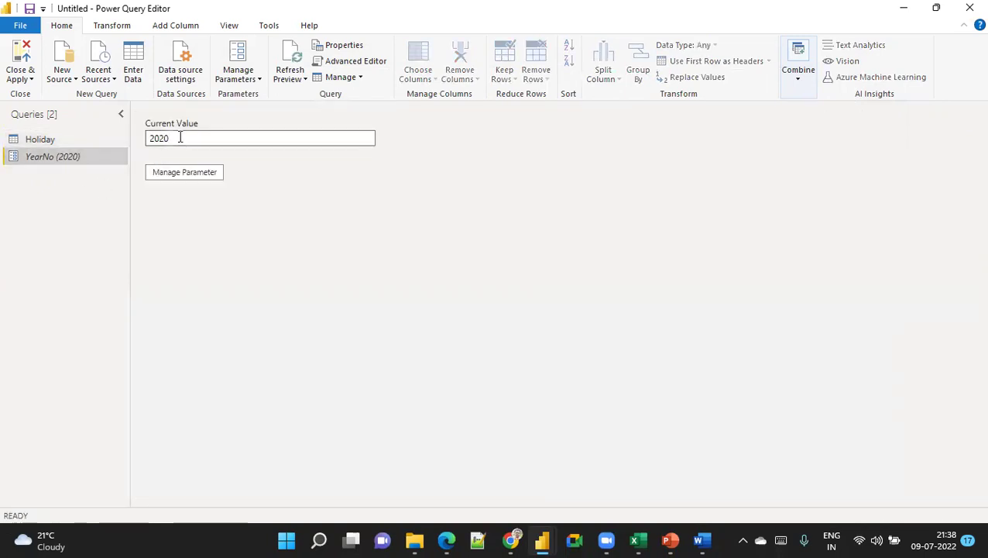
{"action": "type", "text": "2"}
{"action": "left_click", "coordinate": [63, 140]}
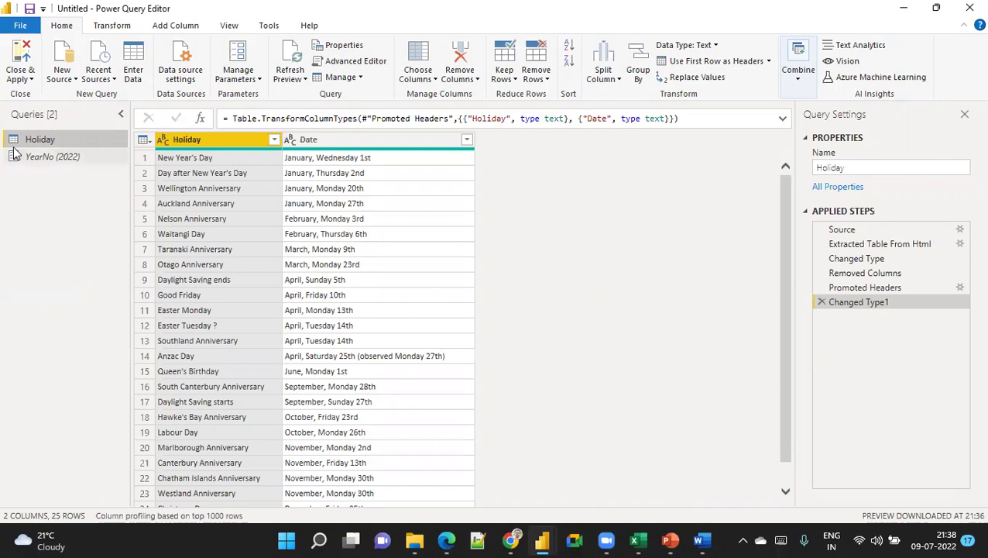
Step: Add a Custom column to the Holiday table with the formula = YearNo
{"action": "left_click", "coordinate": [164, 28]}
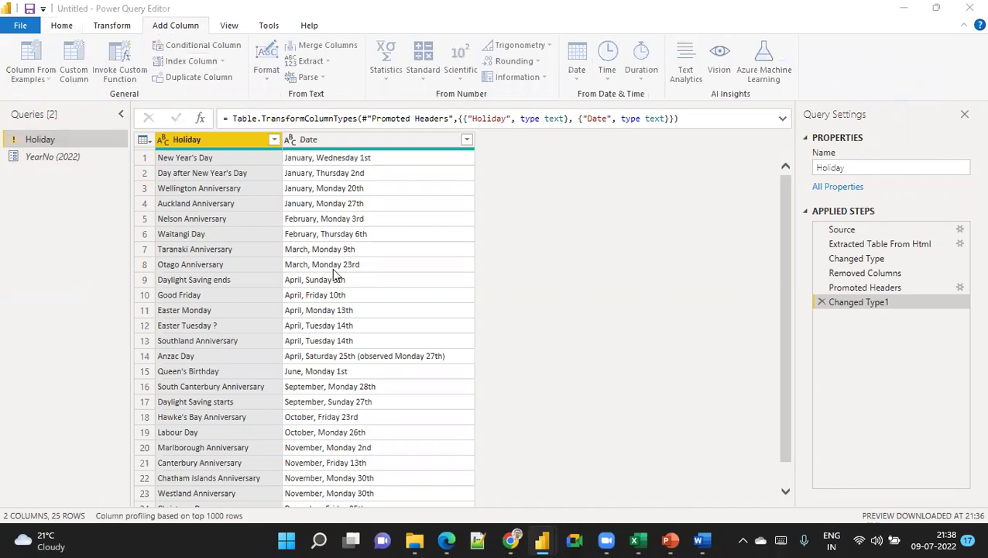
{"action": "key", "text": "alt+a"}
{"action": "type", "text": "c"}
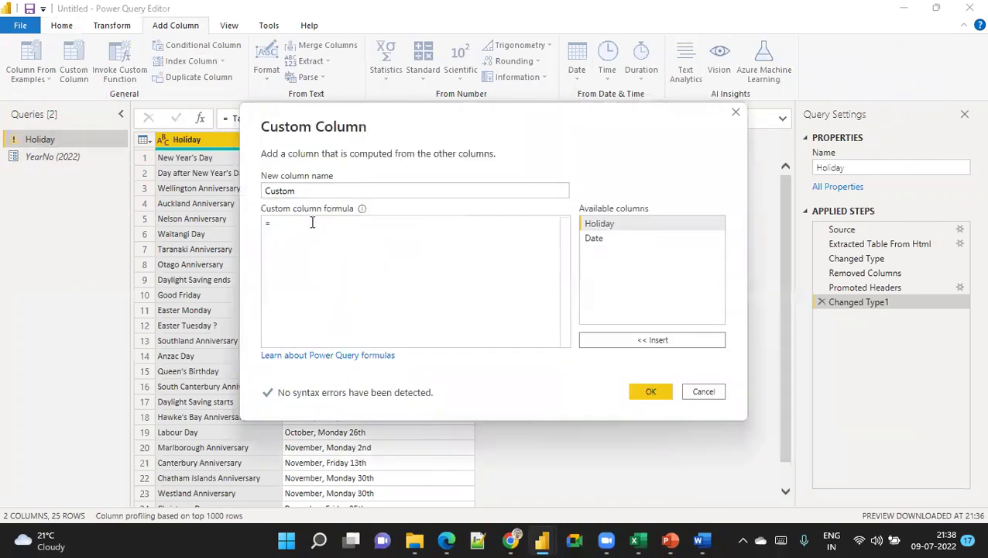
{"action": "type", "text": "year"}
{"action": "left_click", "coordinate": [329, 234]}
{"action": "left_click", "coordinate": [654, 391]}
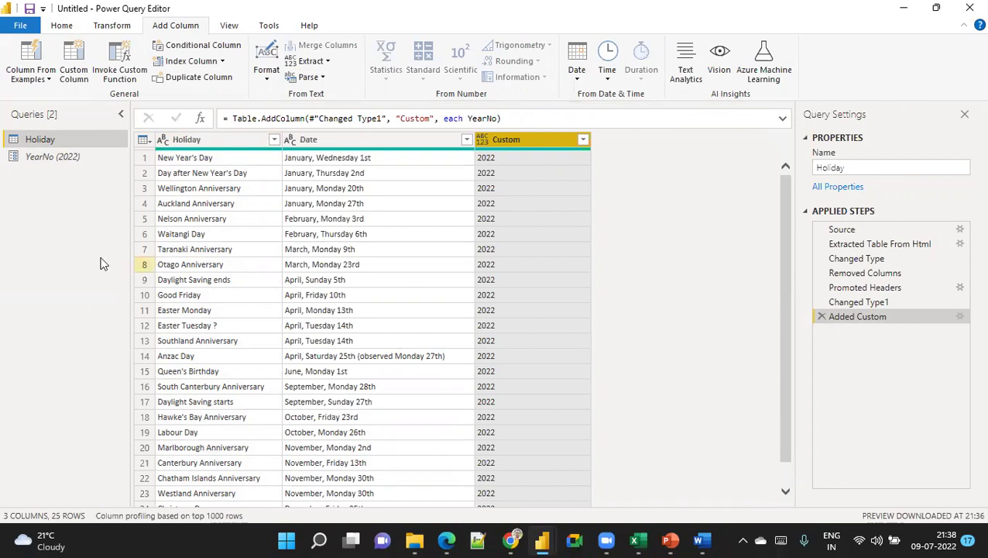
Step: Set YearNo's current value to 2021 and return to the Holiday table
{"action": "left_click", "coordinate": [76, 155]}
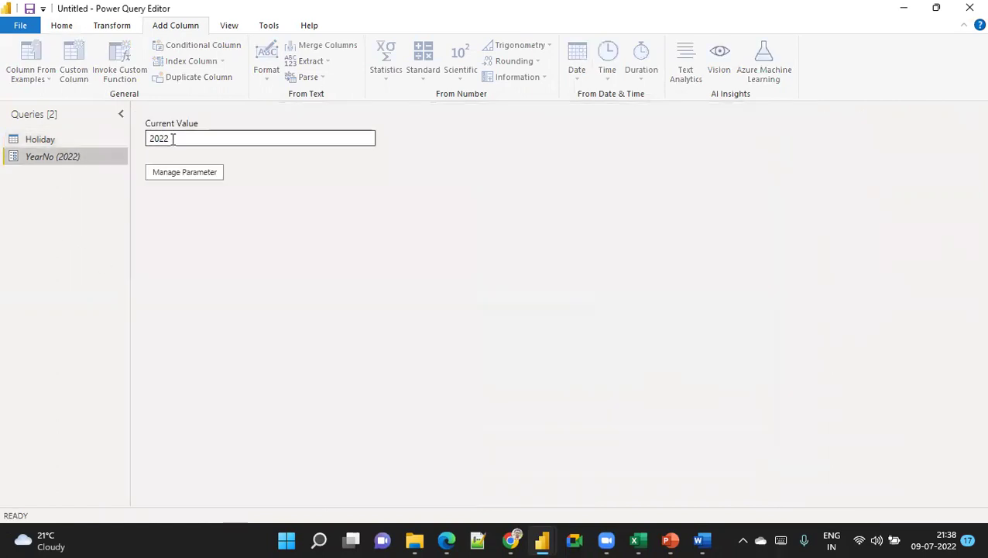
{"action": "type", "text": "1"}
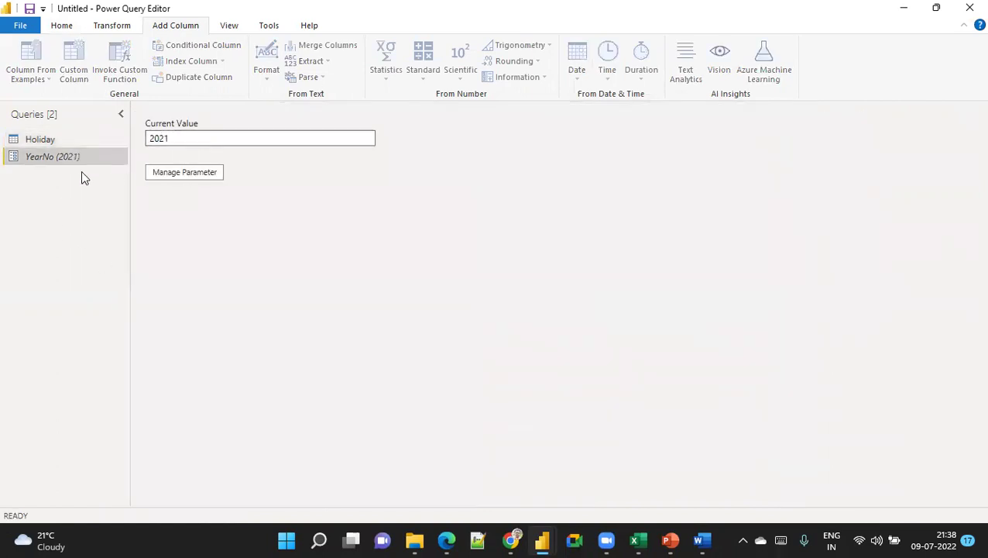
{"action": "left_click", "coordinate": [77, 141]}
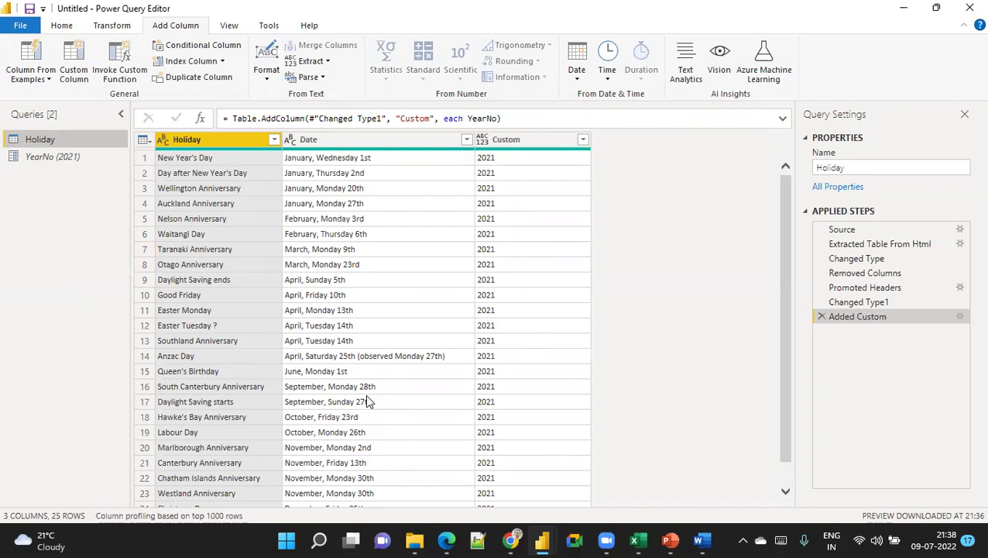
Step: Create a function named GetHoliday from the Holiday query using the YearNo parameter
{"action": "right_click", "coordinate": [68, 139]}
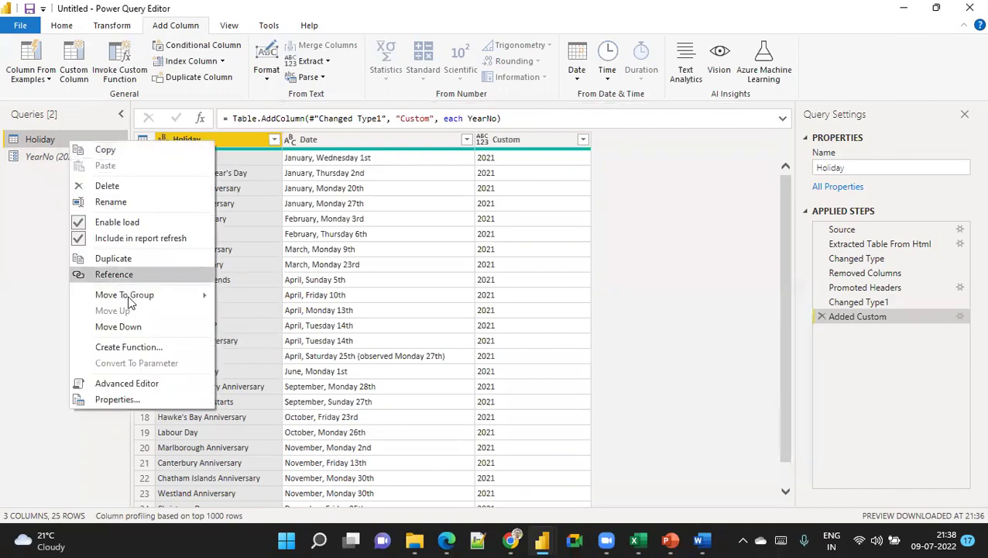
{"action": "left_click", "coordinate": [121, 349]}
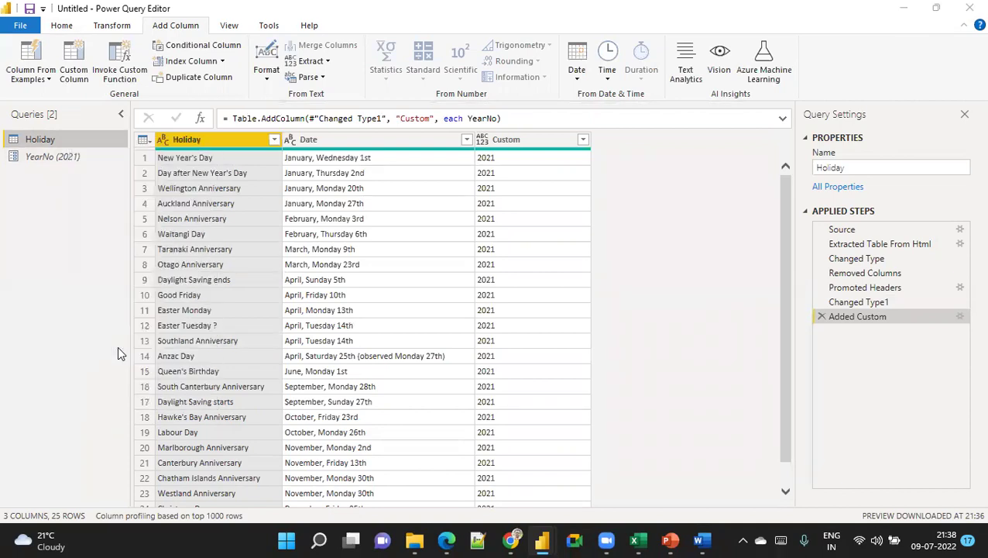
{"action": "type", "text": "GetHoliday"}
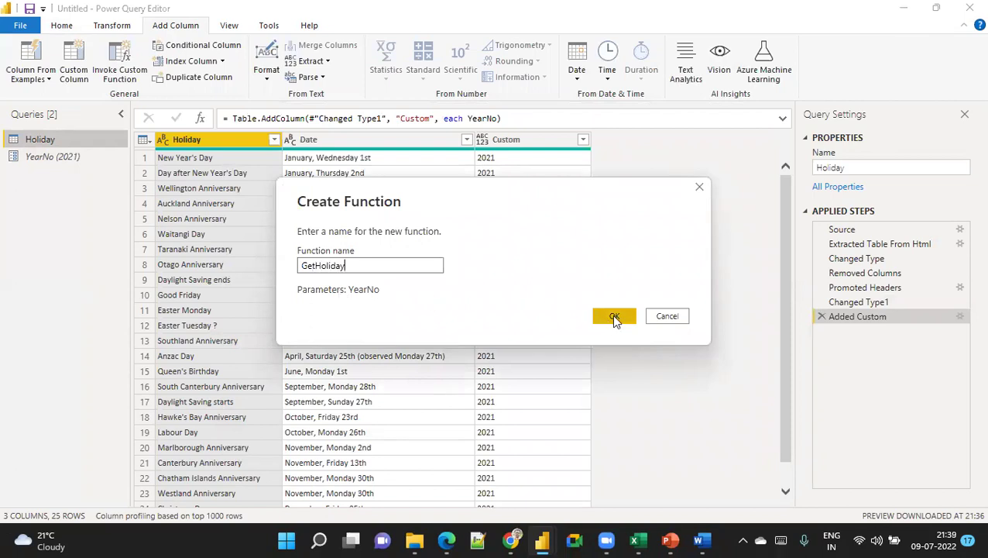
{"action": "left_click", "coordinate": [611, 314]}
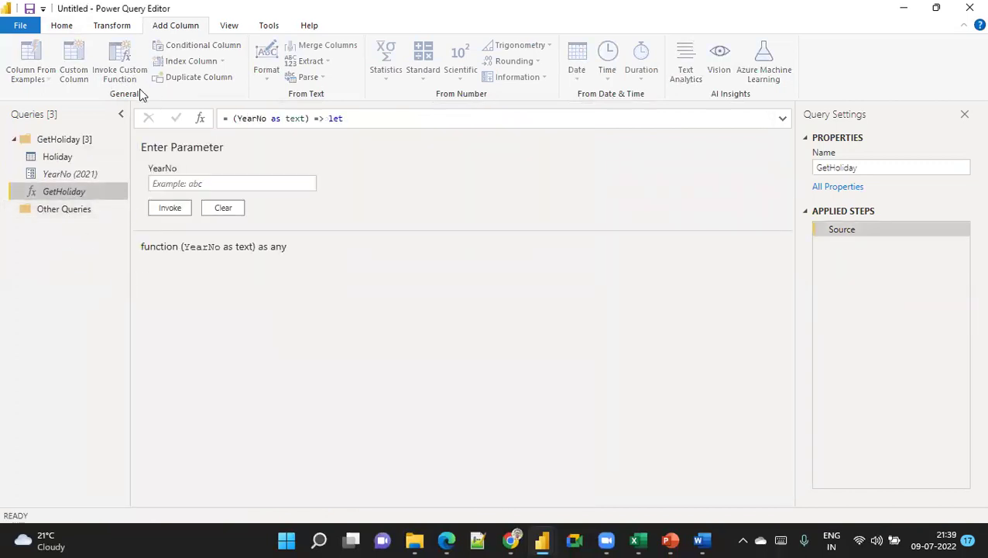
Step: Invoke GetHoliday for YearNo 2020 and rename the result query to 2020
{"action": "left_click", "coordinate": [178, 186]}
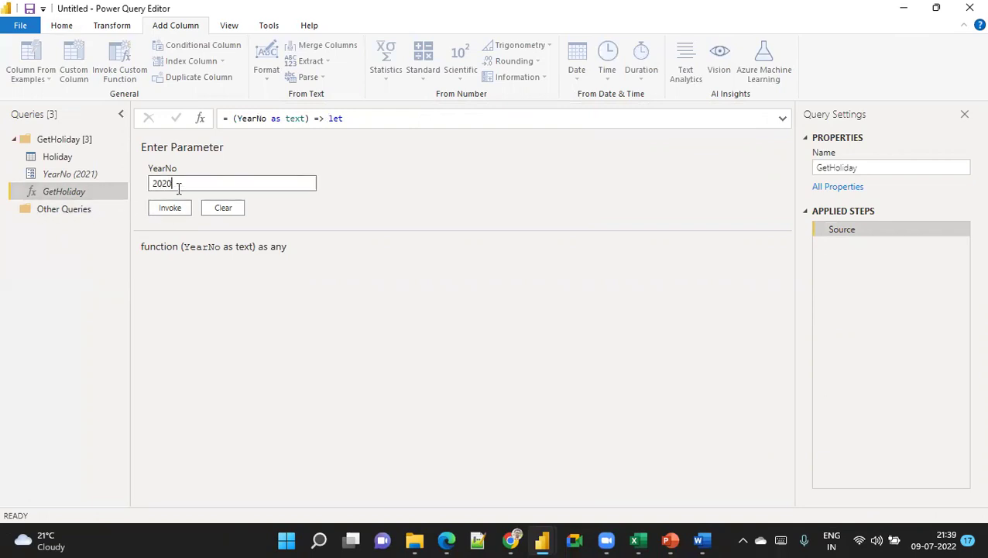
{"action": "left_click", "coordinate": [171, 209]}
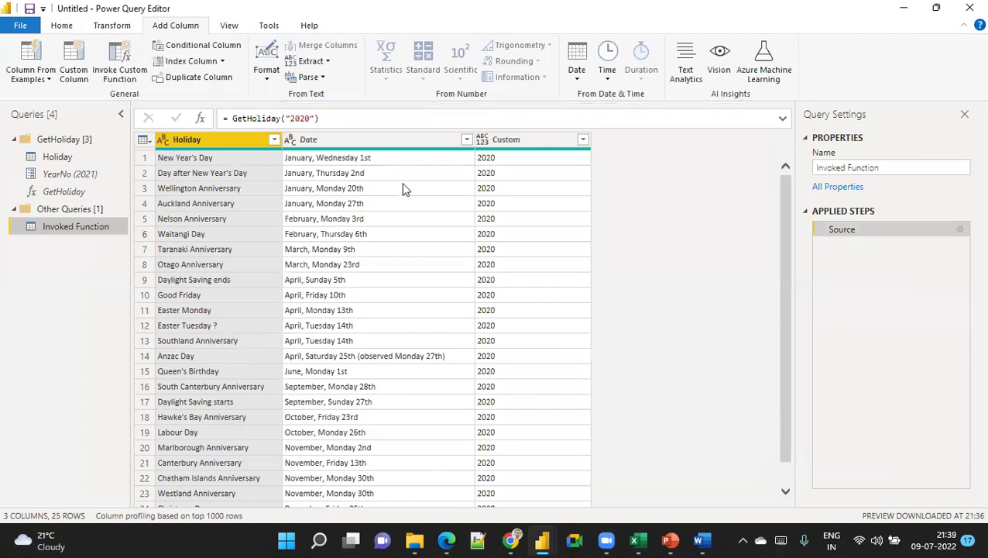
{"action": "double_click", "coordinate": [77, 226]}
{"action": "type", "text": "2020"}
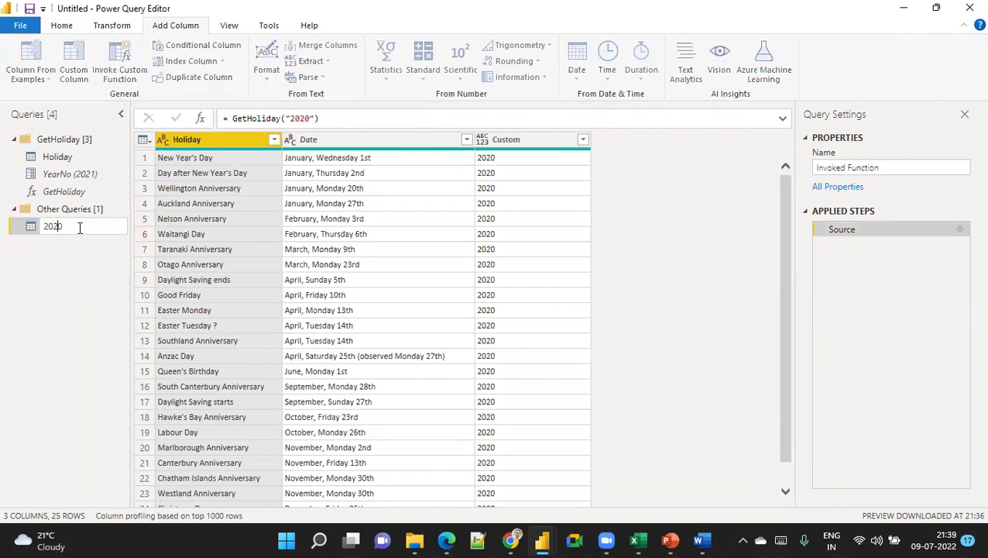
{"action": "key", "text": "Return"}
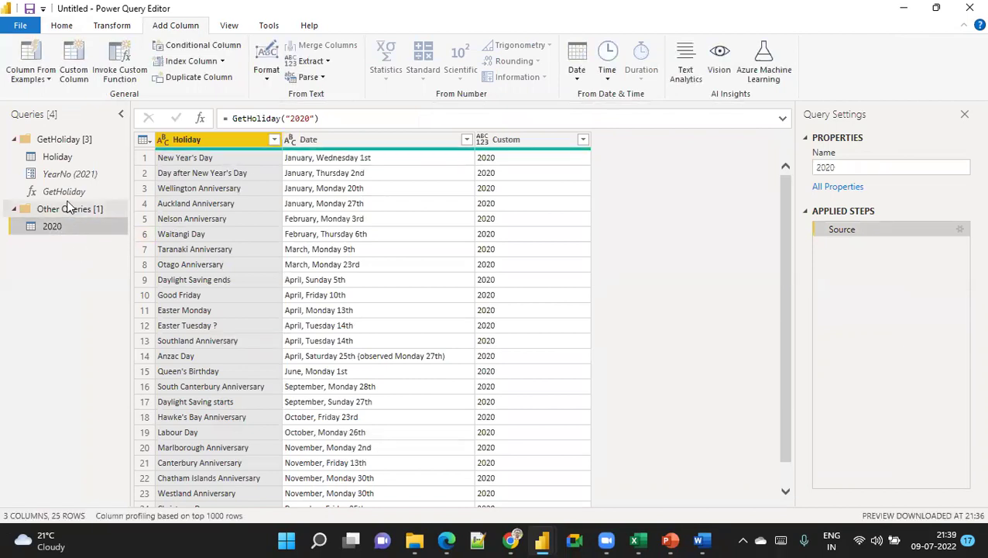
Step: Invoke GetHoliday with YearNo 2021 and name the new query 2021
{"action": "left_click", "coordinate": [67, 192]}
{"action": "left_click", "coordinate": [196, 184]}
{"action": "type", "text": "2021"}
{"action": "left_click", "coordinate": [167, 207]}
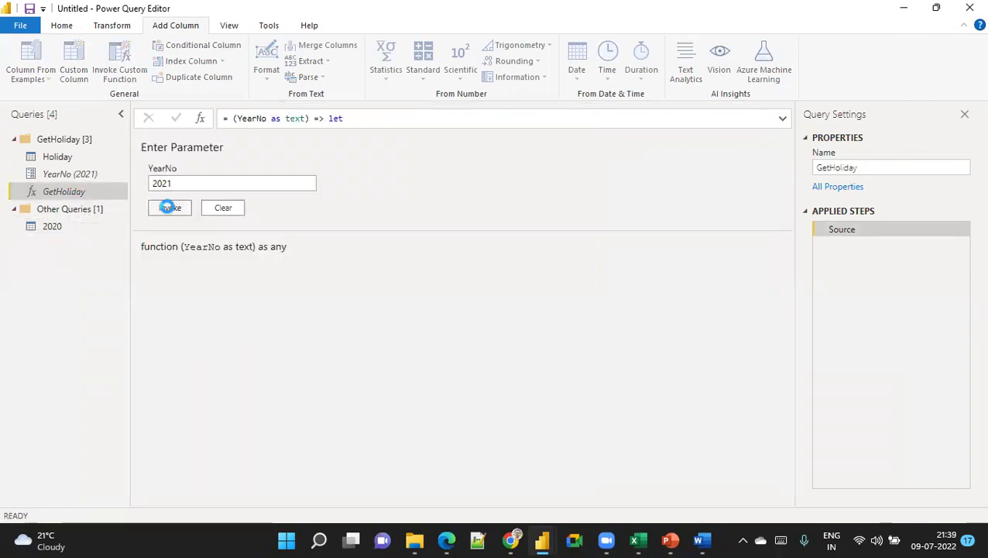
{"action": "double_click", "coordinate": [80, 244]}
{"action": "type", "text": "2021"}
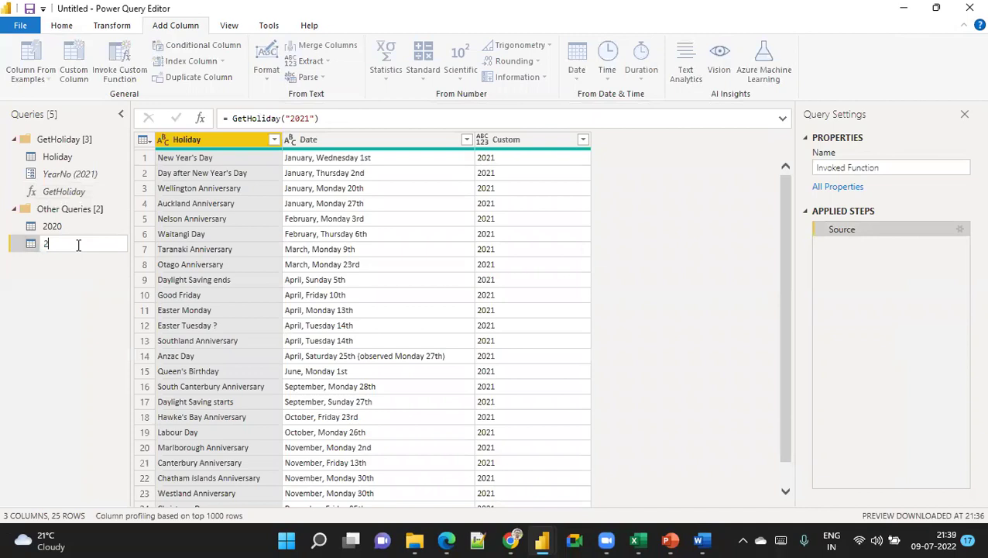
{"action": "key", "text": "Return"}
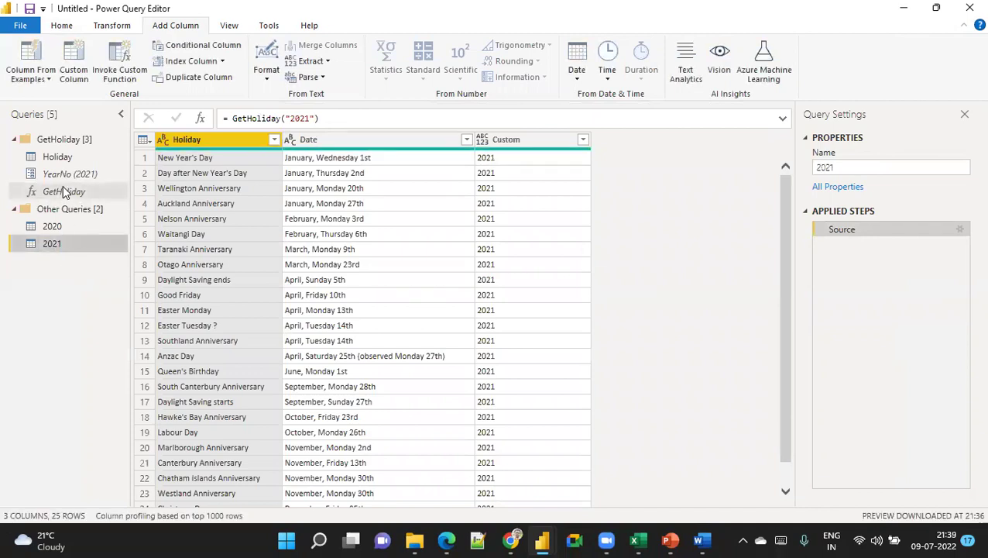
Step: Invoke GetHoliday with YearNo 2022 and name the new query 2022
{"action": "left_click", "coordinate": [62, 191]}
{"action": "left_click", "coordinate": [180, 183]}
{"action": "type", "text": "2022"}
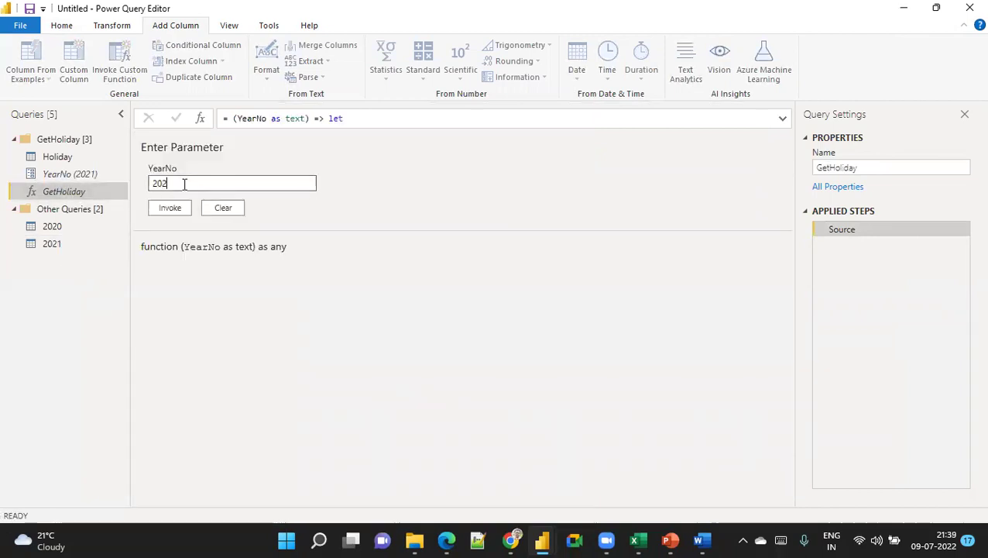
{"action": "left_click", "coordinate": [180, 208]}
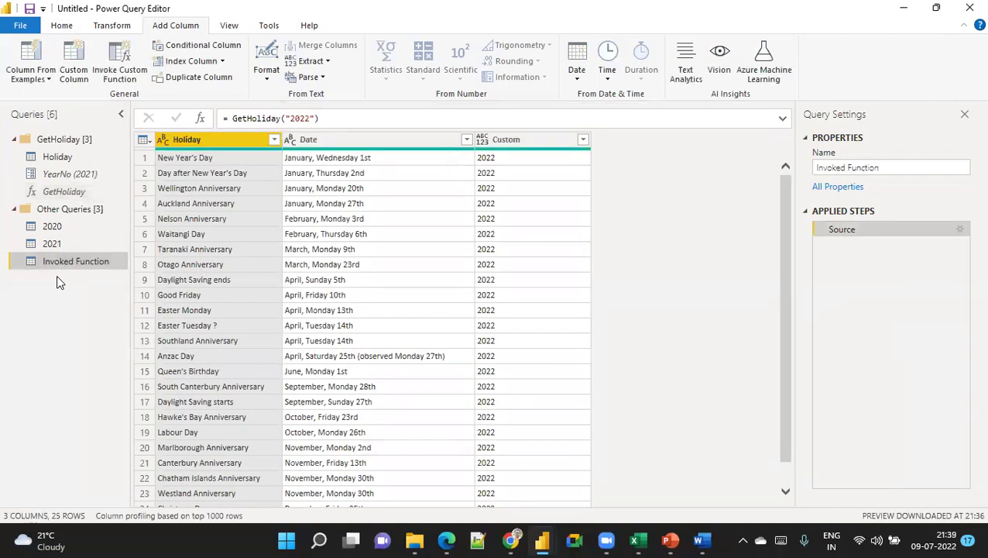
{"action": "double_click", "coordinate": [68, 262]}
{"action": "type", "text": "2022"}
{"action": "key", "text": "Return"}
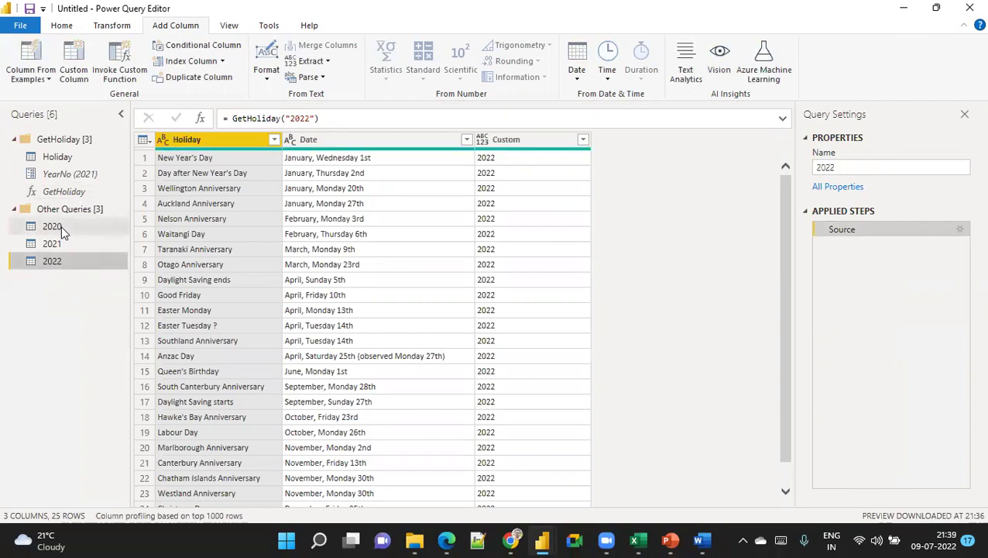
Step: Preview the 2020, 2021 and 2022 holiday tables, ending on 2020
{"action": "left_click", "coordinate": [62, 229]}
{"action": "left_click", "coordinate": [56, 244]}
{"action": "left_click", "coordinate": [50, 261]}
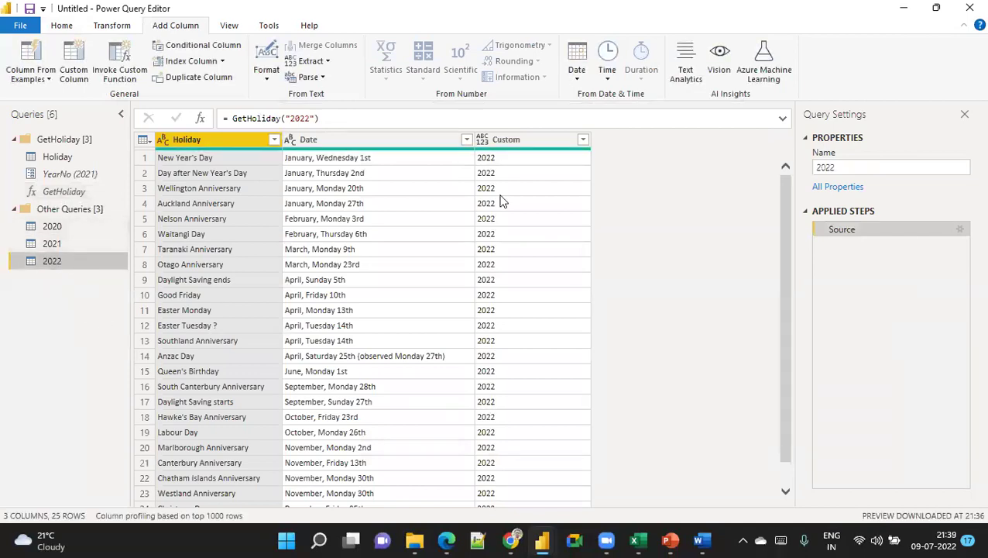
{"action": "left_click", "coordinate": [70, 226]}
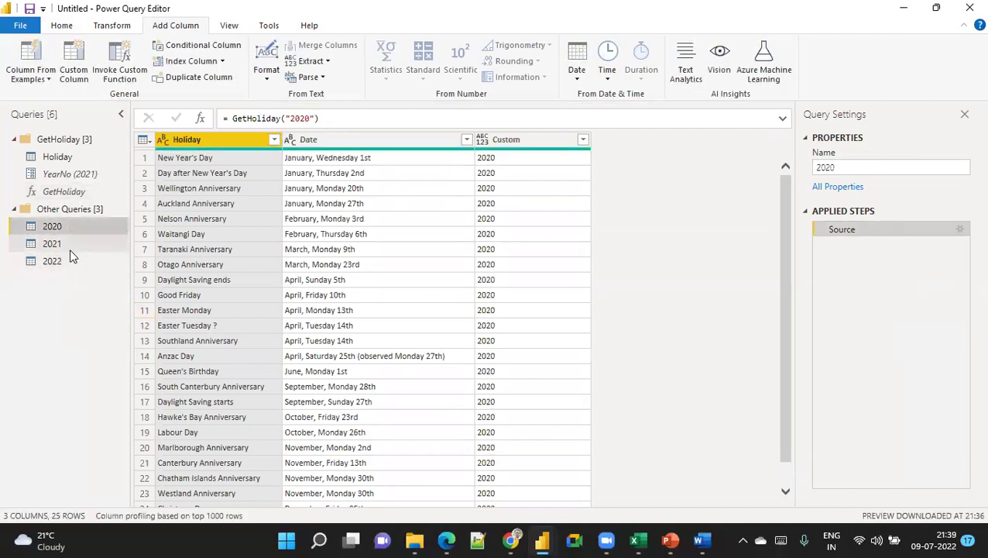
{"action": "left_click", "coordinate": [73, 245]}
{"action": "left_click", "coordinate": [71, 264]}
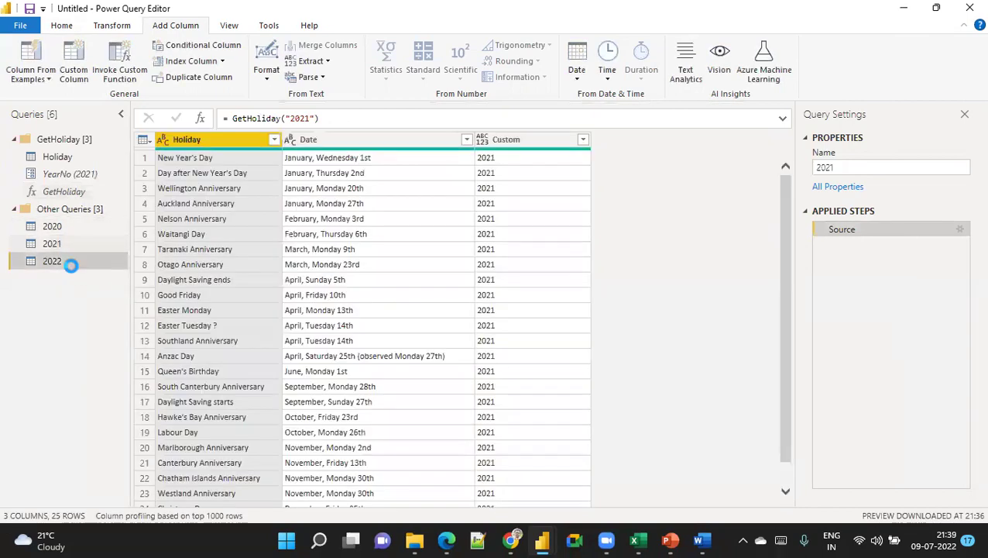
{"action": "left_click", "coordinate": [71, 228]}
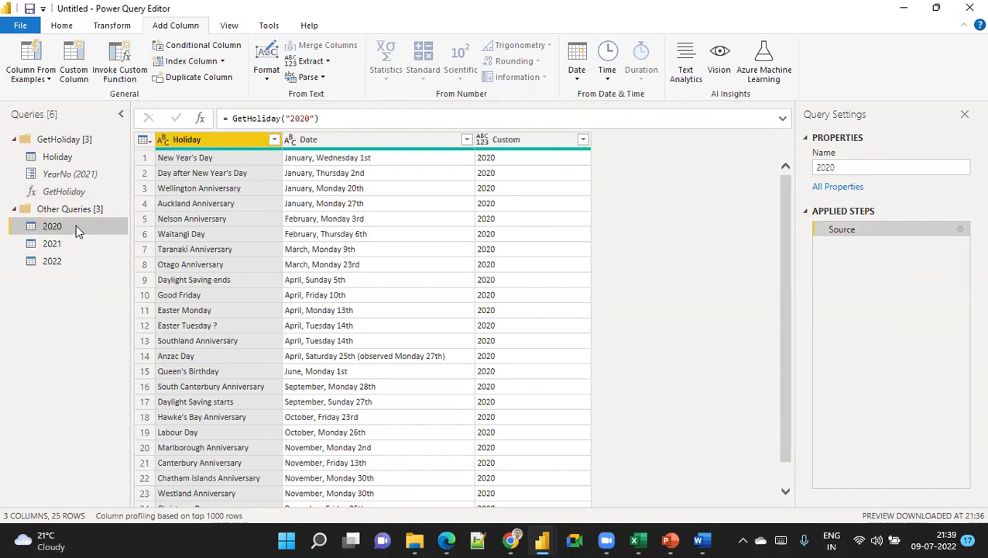
Step: Append 2020, 2021 and 2022 as a new query using the Three or more tables option
{"action": "left_click", "coordinate": [67, 27]}
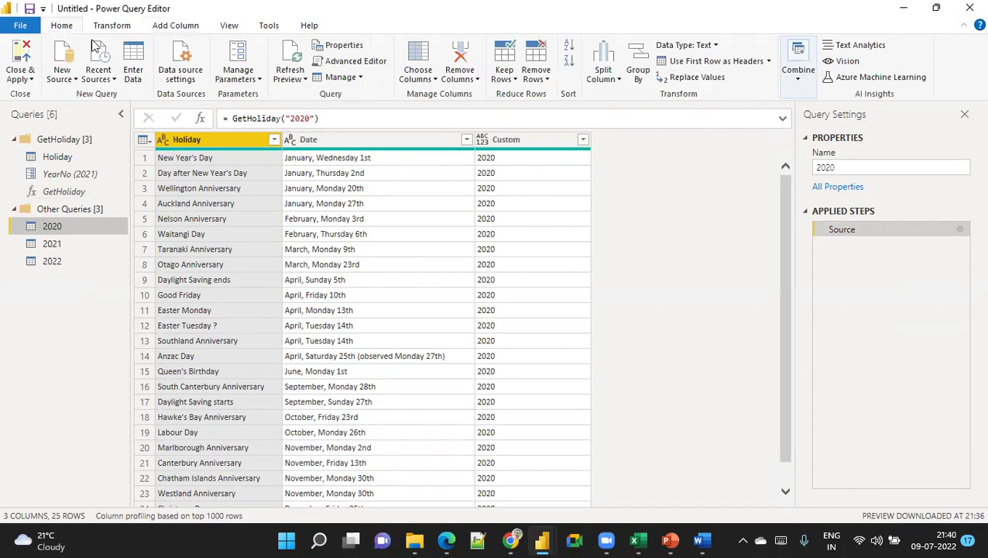
{"action": "left_click", "coordinate": [799, 71]}
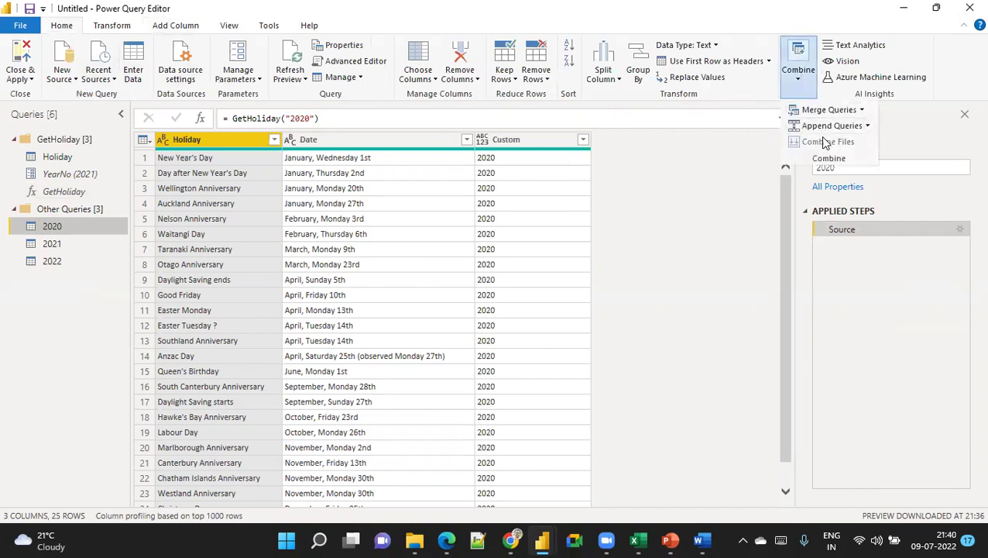
{"action": "left_click", "coordinate": [866, 125]}
{"action": "left_click", "coordinate": [855, 158]}
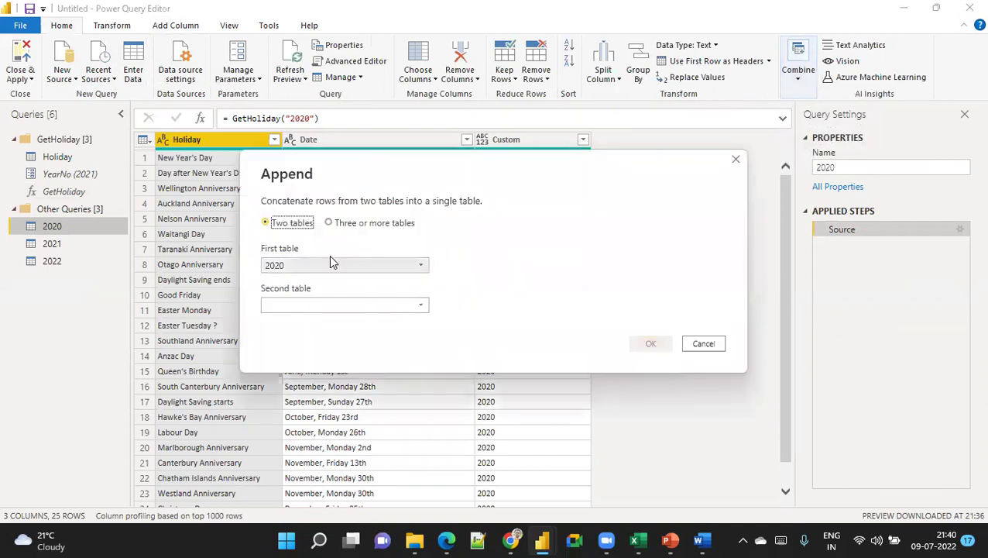
{"action": "left_click", "coordinate": [330, 223]}
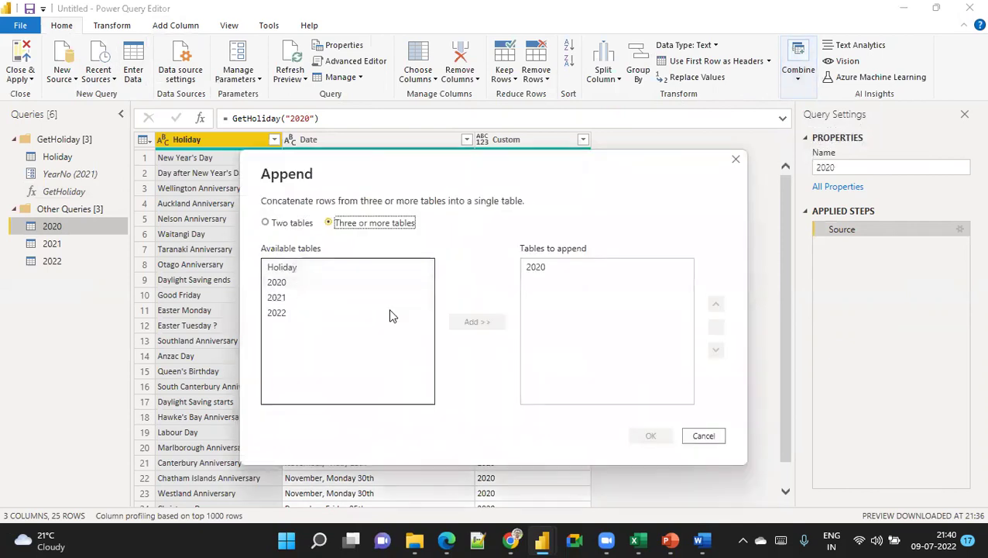
{"action": "left_click", "coordinate": [276, 299]}
{"action": "left_click", "coordinate": [476, 322]}
{"action": "left_click", "coordinate": [272, 312]}
{"action": "left_click", "coordinate": [492, 325]}
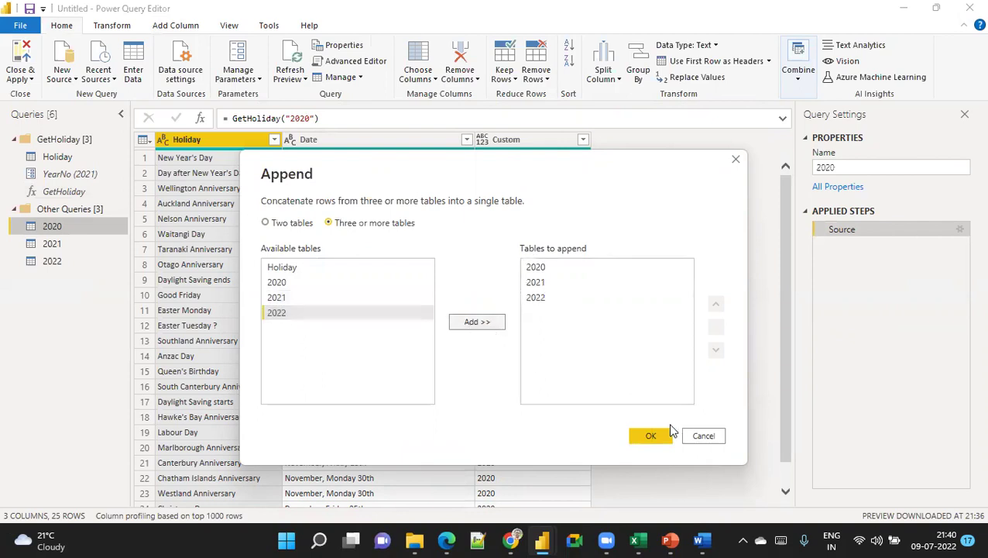
{"action": "left_click", "coordinate": [650, 436]}
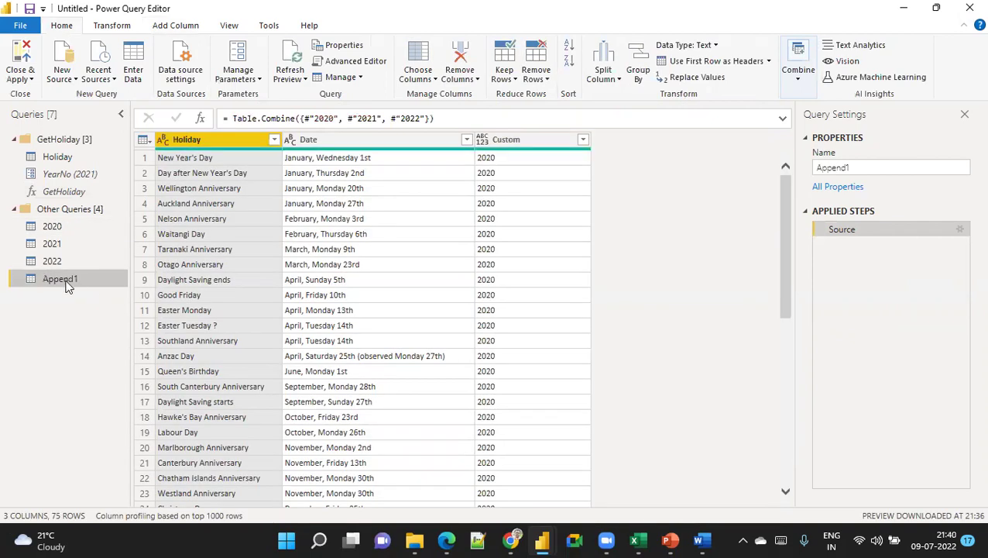
{"action": "scroll", "coordinate": [511, 194], "scroll_direction": "down", "scroll_amount": 7}
{"action": "scroll", "coordinate": [517, 200], "scroll_direction": "down", "scroll_amount": 10}
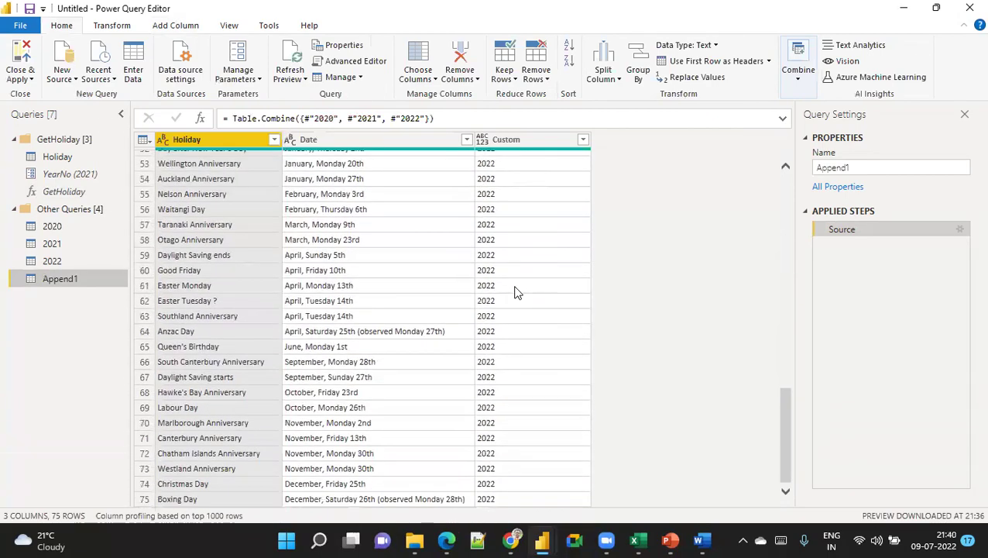
{"action": "scroll", "coordinate": [505, 282], "scroll_direction": "up", "scroll_amount": 4}
{"action": "scroll", "coordinate": [511, 302], "scroll_direction": "down", "scroll_amount": 4}
{"action": "scroll", "coordinate": [236, 304], "scroll_direction": "up", "scroll_amount": 15}
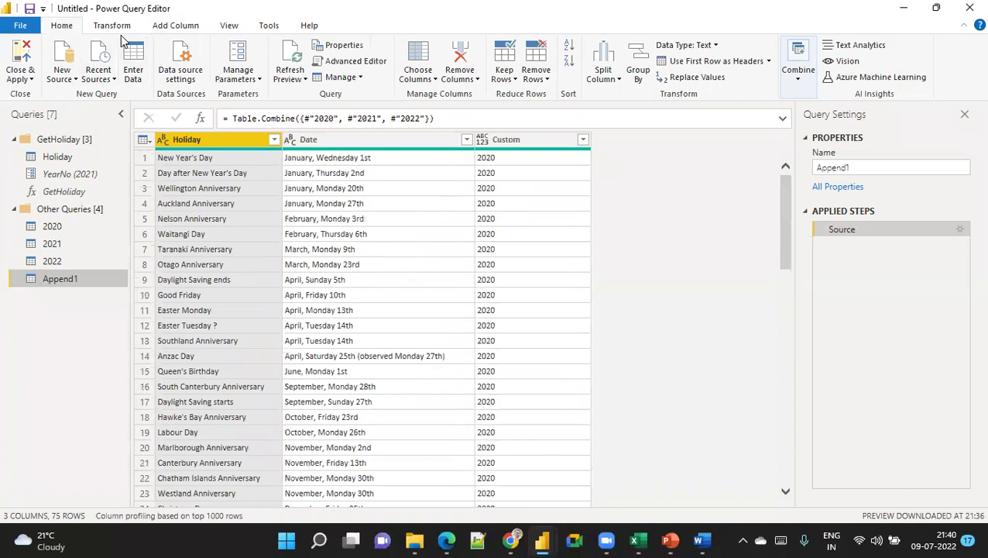
Step: Enter the years 2020, 2021 and 2022 into Column1 of a new manually entered table
{"action": "left_click", "coordinate": [137, 76]}
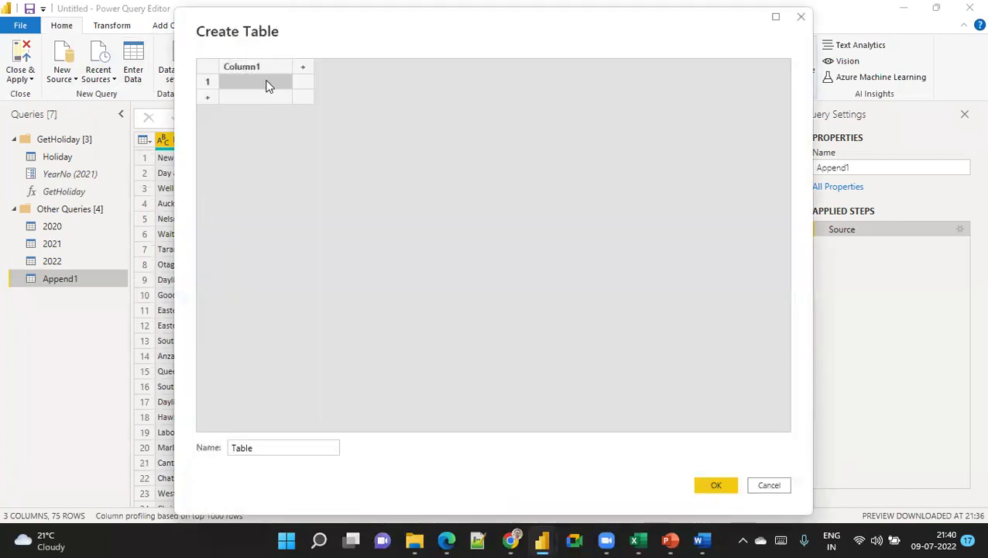
{"action": "type", "text": "2021"}
{"action": "key", "text": "Return"}
{"action": "type", "text": "20"}
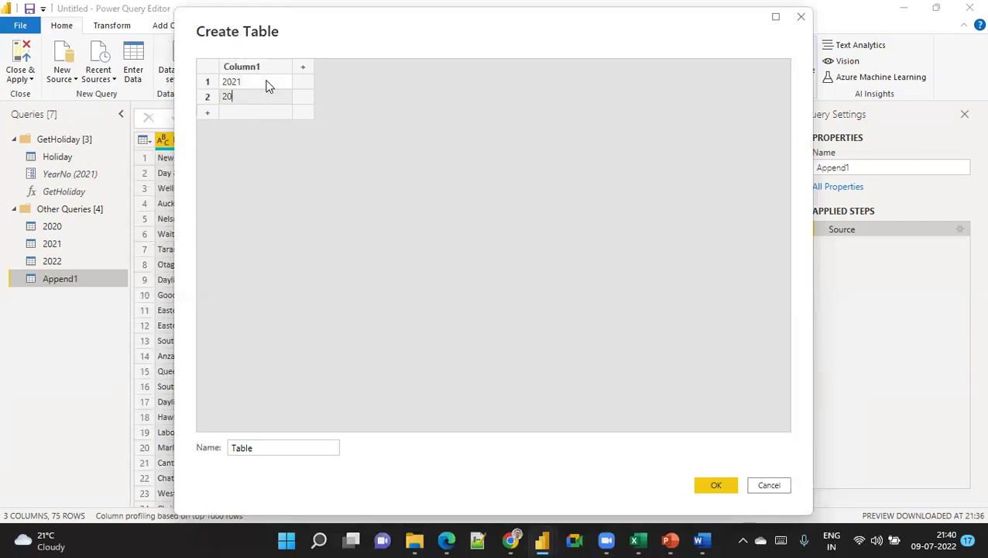
{"action": "left_click", "coordinate": [266, 86]}
{"action": "type", "text": "2"}
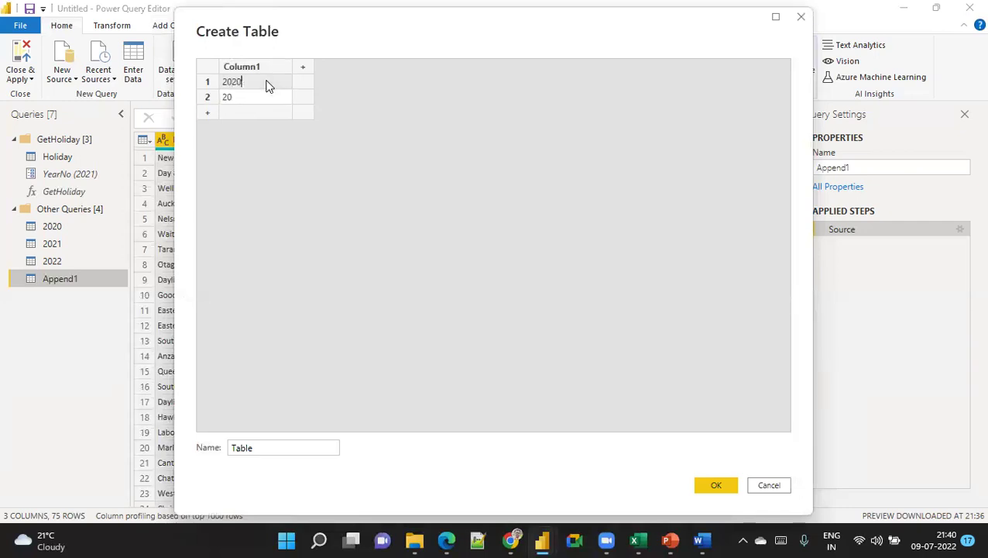
{"action": "key", "text": "Return"}
{"action": "type", "text": "2021"}
{"action": "key", "text": "Return"}
{"action": "type", "text": "2022"}
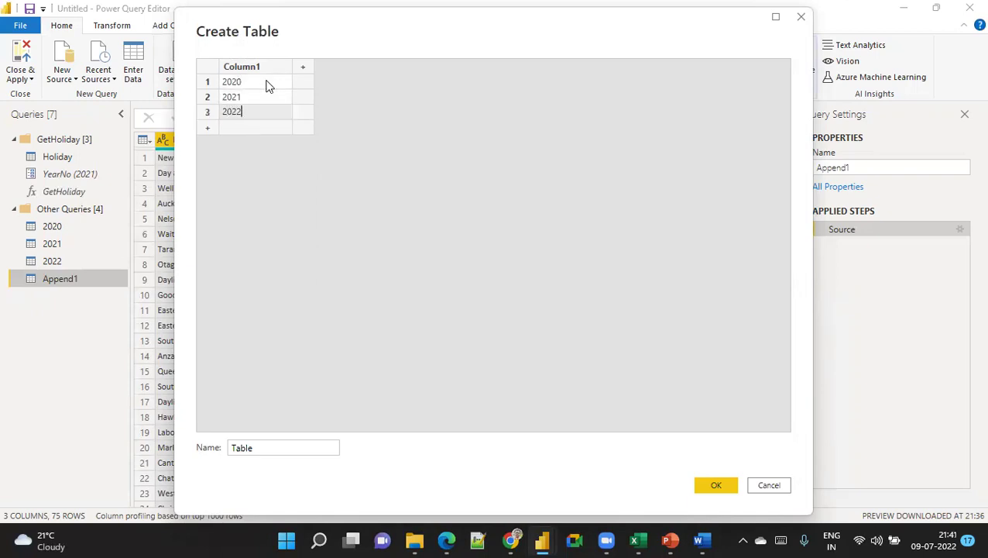
Step: Name the year table Custometable and create it
{"action": "left_click", "coordinate": [283, 447]}
{"action": "type", "text": "Cus"}
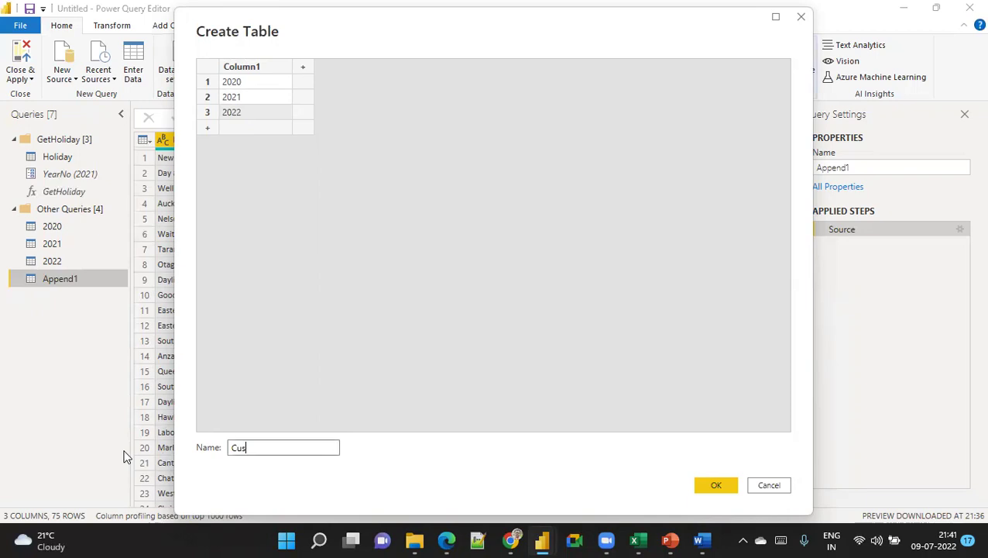
{"action": "type", "text": "tometable"}
{"action": "left_click", "coordinate": [712, 488]}
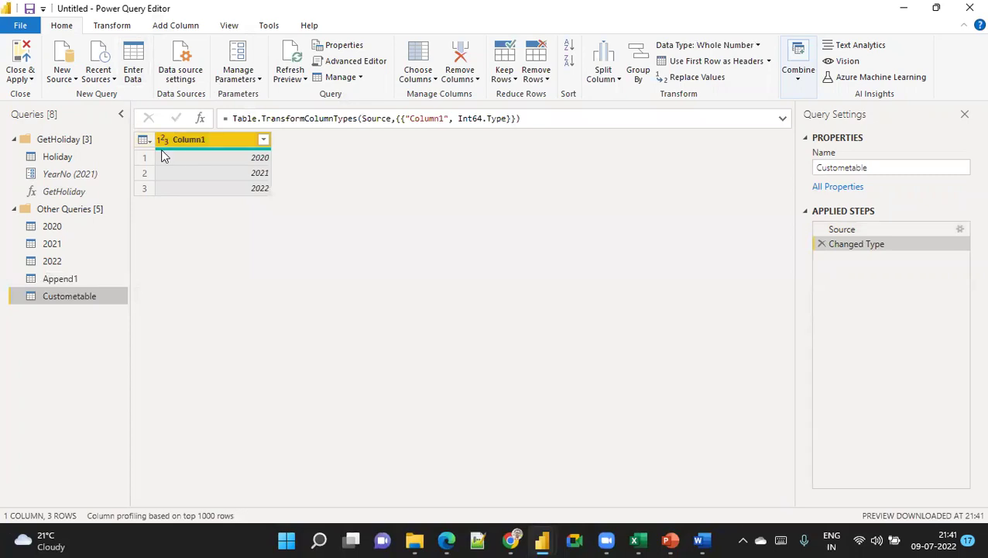
{"action": "left_click", "coordinate": [171, 29]}
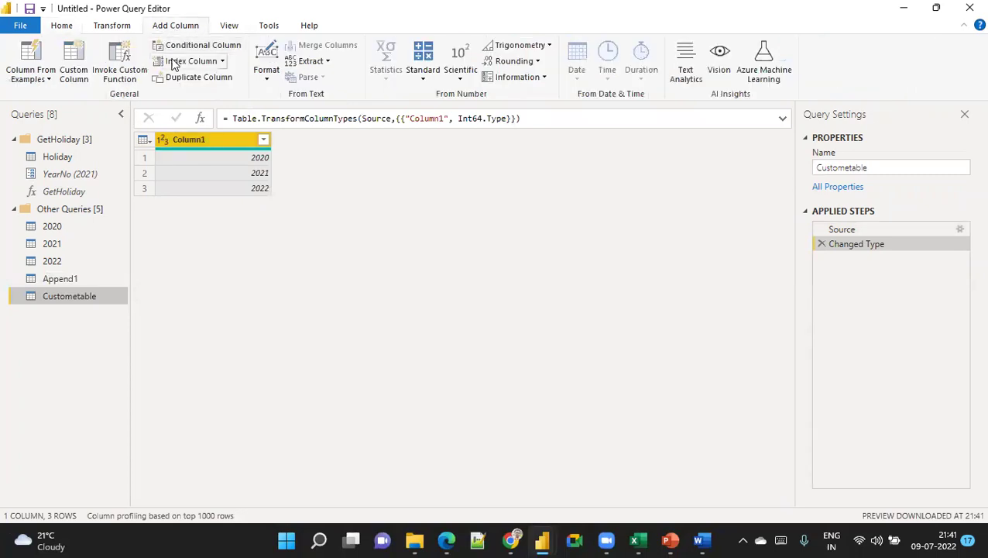
{"action": "left_click", "coordinate": [122, 78]}
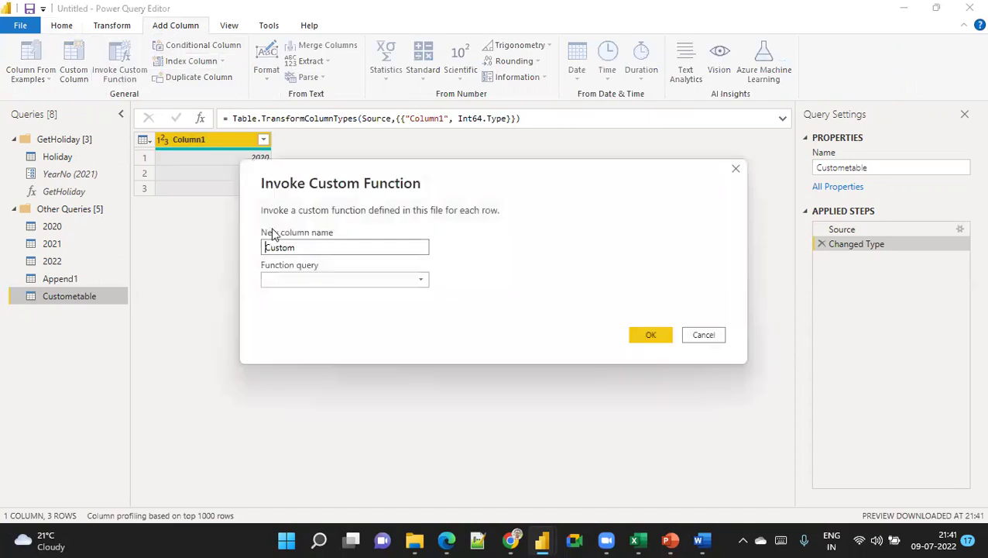
{"action": "left_click", "coordinate": [293, 279]}
{"action": "left_click", "coordinate": [298, 300]}
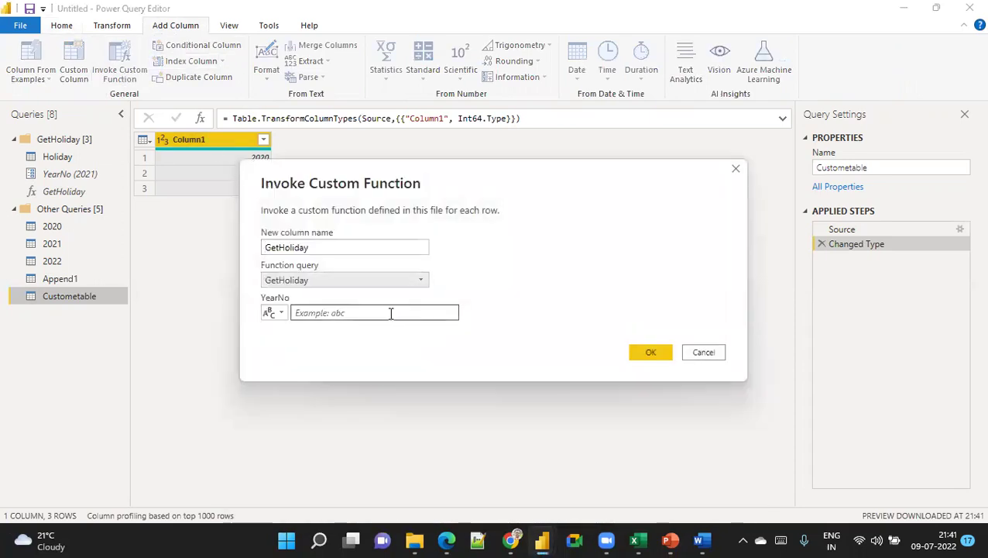
{"action": "left_click", "coordinate": [281, 312]}
{"action": "left_click", "coordinate": [314, 347]}
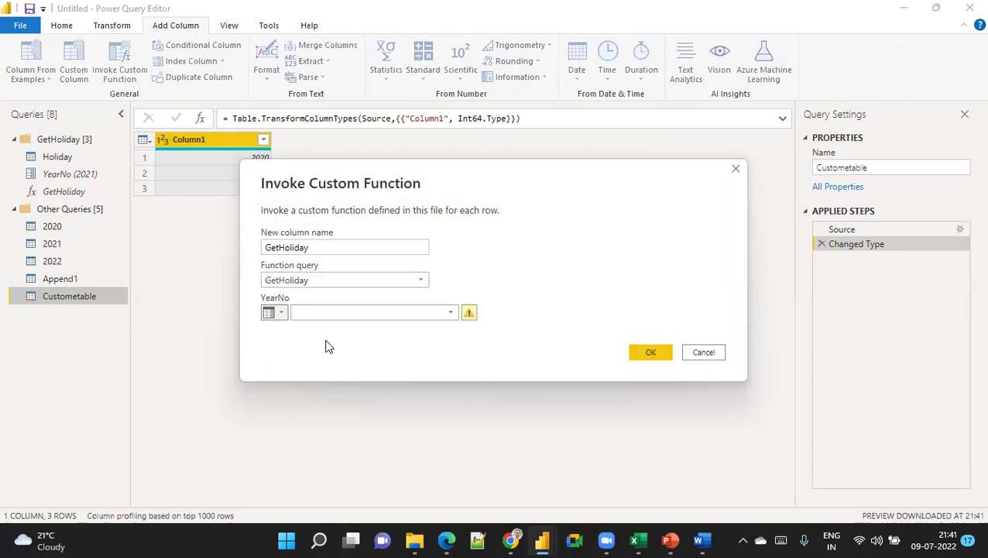
{"action": "left_click", "coordinate": [370, 314]}
{"action": "left_click", "coordinate": [357, 328]}
{"action": "left_click", "coordinate": [651, 355]}
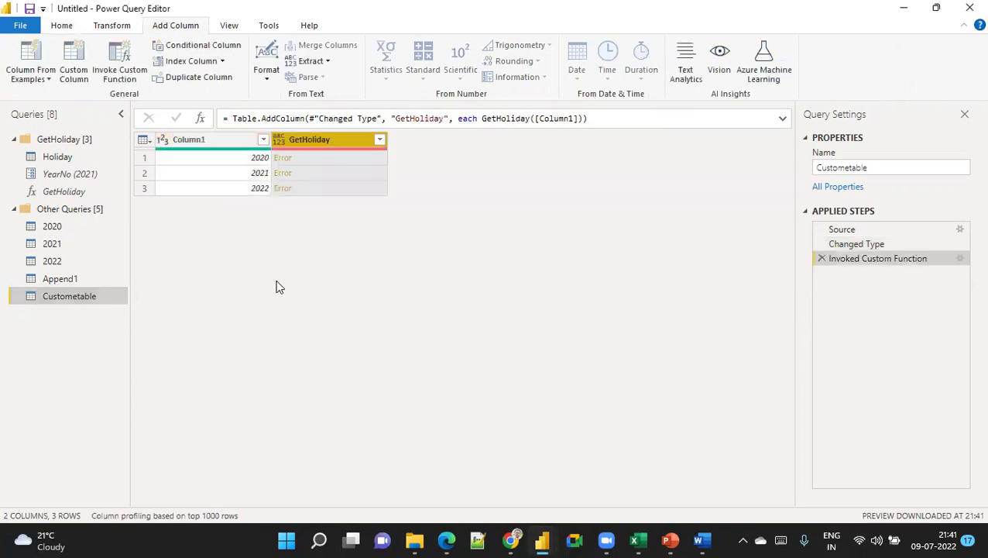
{"action": "mouse_move", "coordinate": [223, 134]}
{"action": "left_mouse_down"}
{"action": "mouse_move", "coordinate": [250, 189]}
{"action": "mouse_move", "coordinate": [453, 213]}
{"action": "left_mouse_up"}
{"action": "key", "text": "Escape"}
{"action": "left_click", "coordinate": [821, 259]}
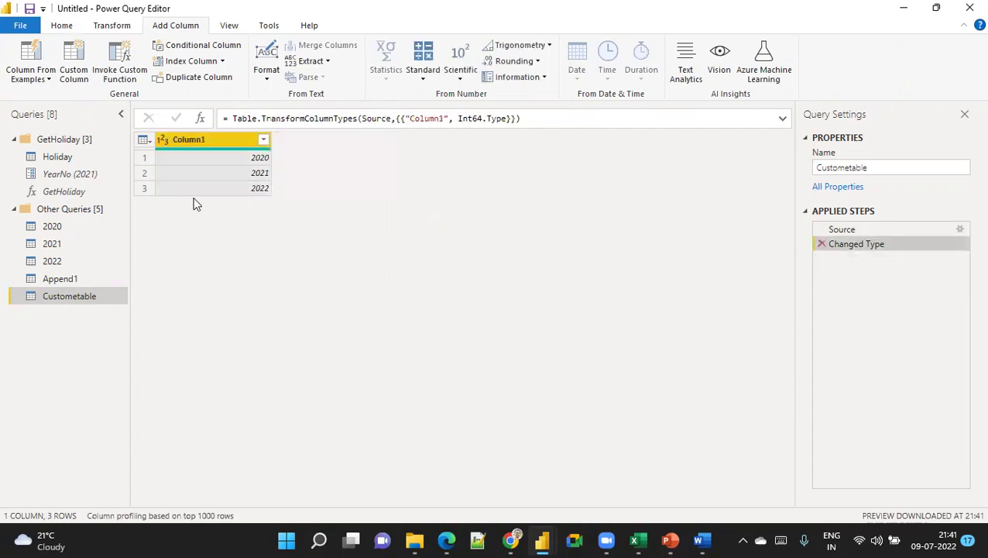
Step: Change Column1's type to Text, replacing the current type step
{"action": "left_click", "coordinate": [163, 140]}
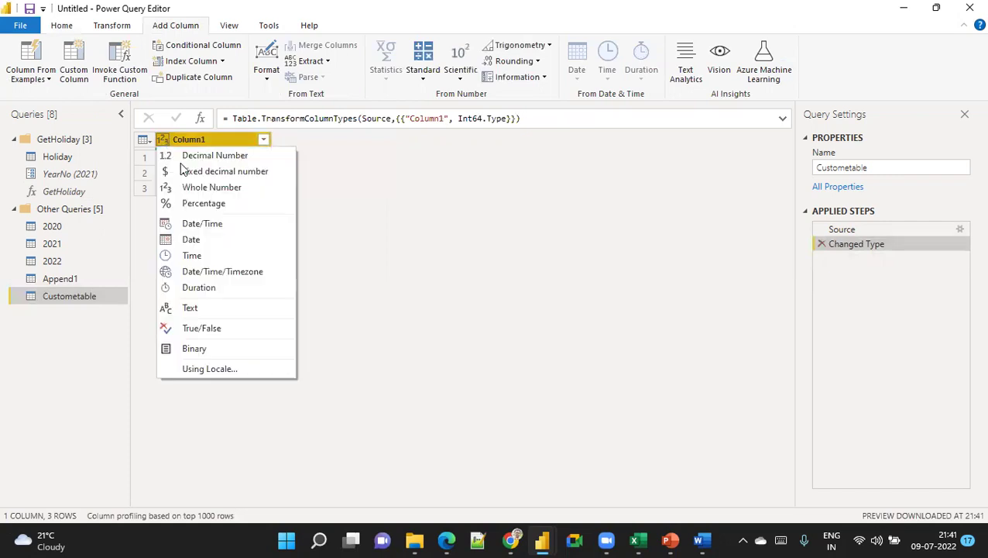
{"action": "left_click", "coordinate": [199, 312]}
{"action": "left_click", "coordinate": [474, 310]}
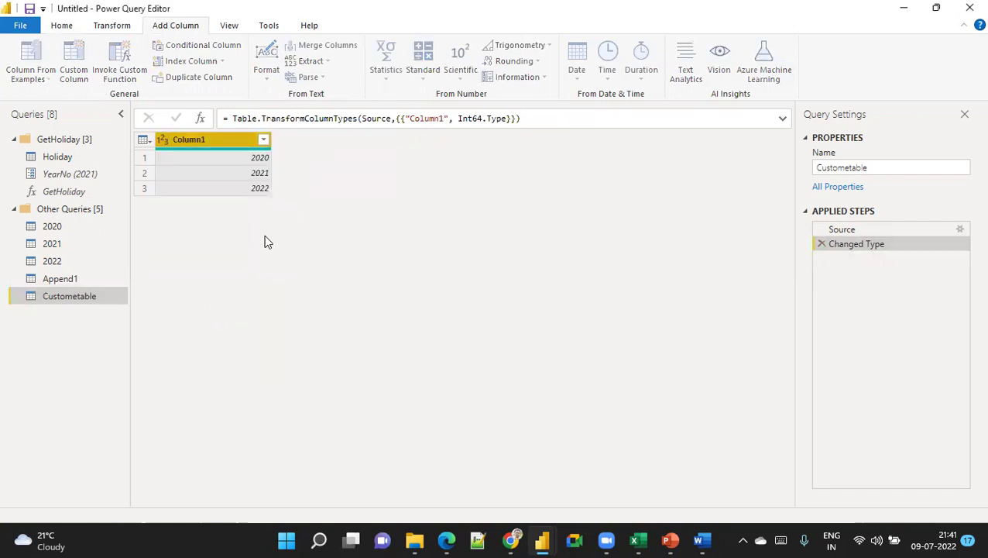
Step: Add a GetHoliday column by invoking the custom function on Column1 for each year
{"action": "left_click", "coordinate": [133, 68]}
{"action": "left_click", "coordinate": [316, 272]}
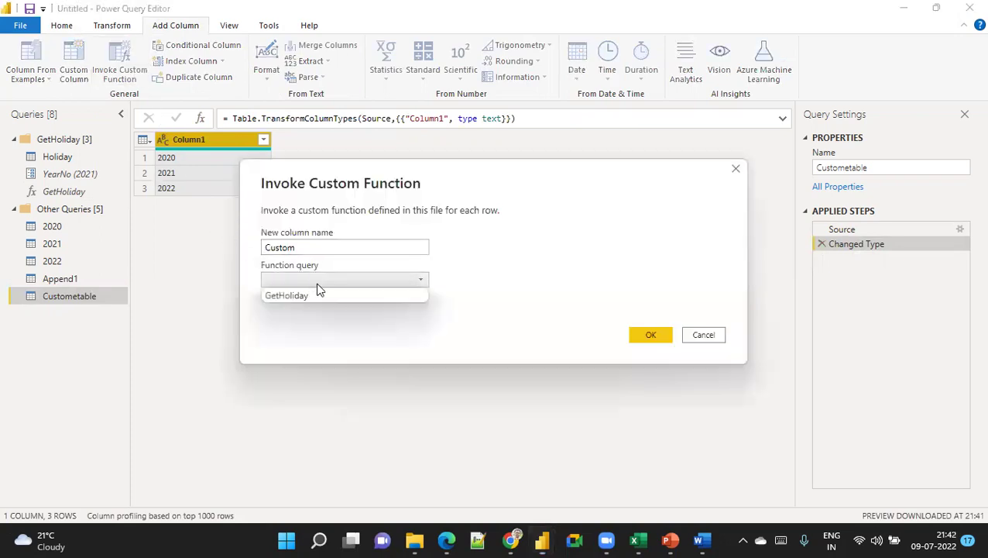
{"action": "left_click", "coordinate": [317, 296]}
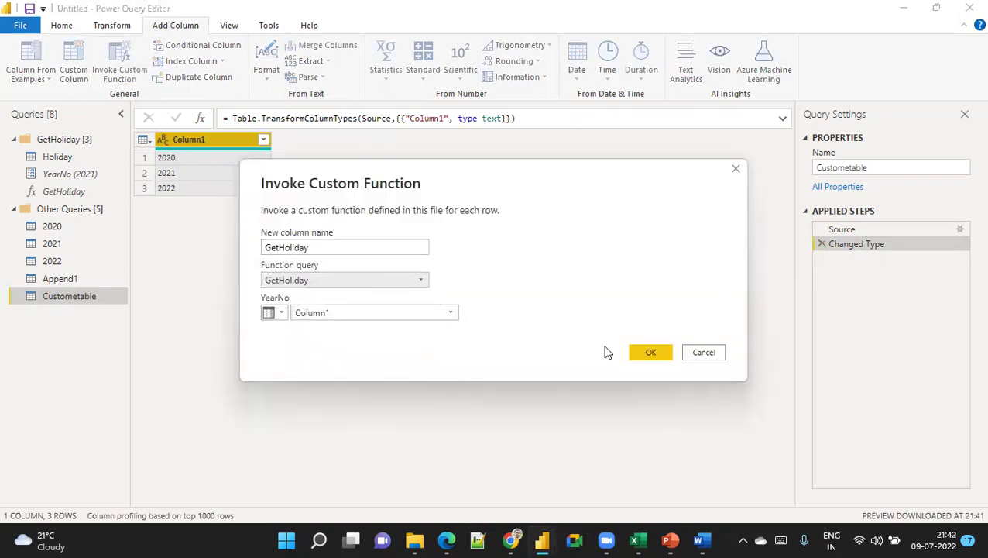
{"action": "left_click", "coordinate": [649, 352]}
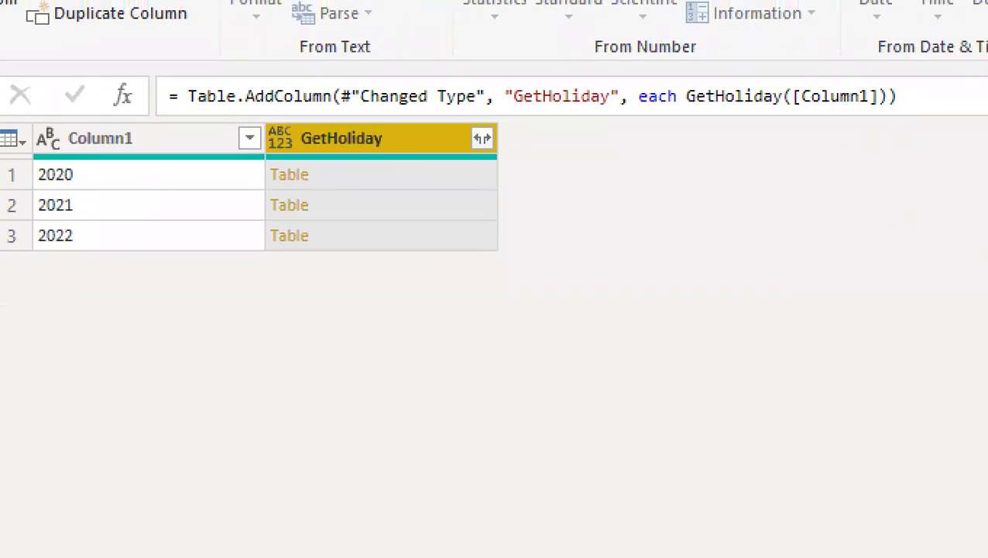
{"action": "mouse_move", "coordinate": [232, 110]}
{"action": "left_mouse_down"}
{"action": "mouse_move", "coordinate": [257, 228]}
{"action": "mouse_move", "coordinate": [465, 334]}
{"action": "mouse_move", "coordinate": [544, 335]}
{"action": "left_mouse_up"}
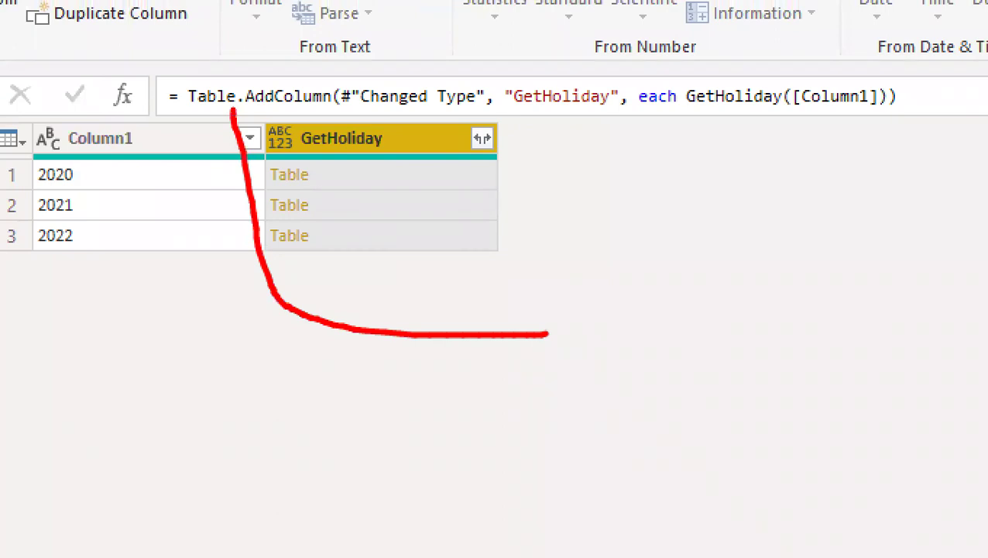
{"action": "key", "text": "e"}
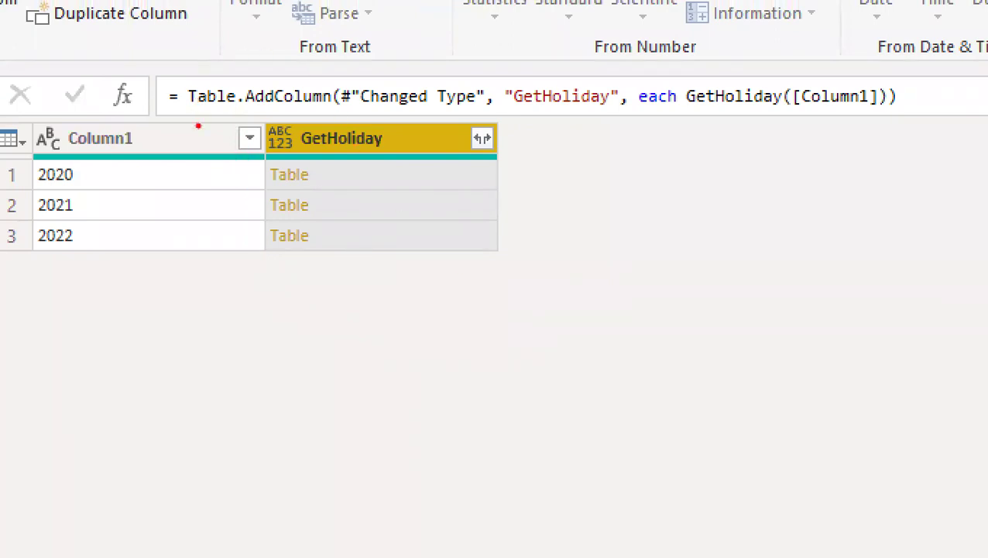
{"action": "mouse_move", "coordinate": [287, 141]}
{"action": "left_mouse_down"}
{"action": "mouse_move", "coordinate": [497, 188]}
{"action": "mouse_move", "coordinate": [577, 356]}
{"action": "left_mouse_up"}
Step: Expand the GetHoliday tables into columns without the original column name prefix
{"action": "key", "text": "Escape"}
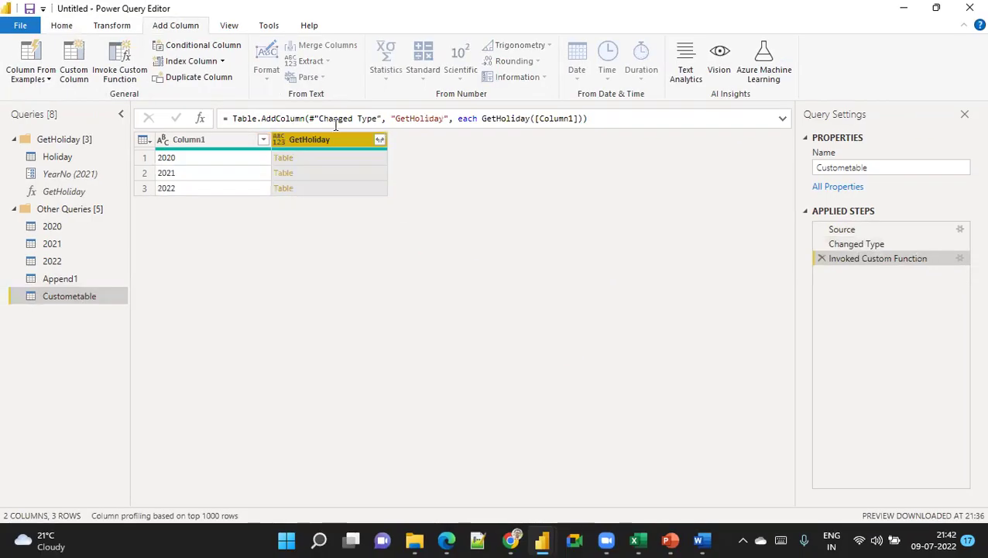
{"action": "left_click", "coordinate": [379, 140]}
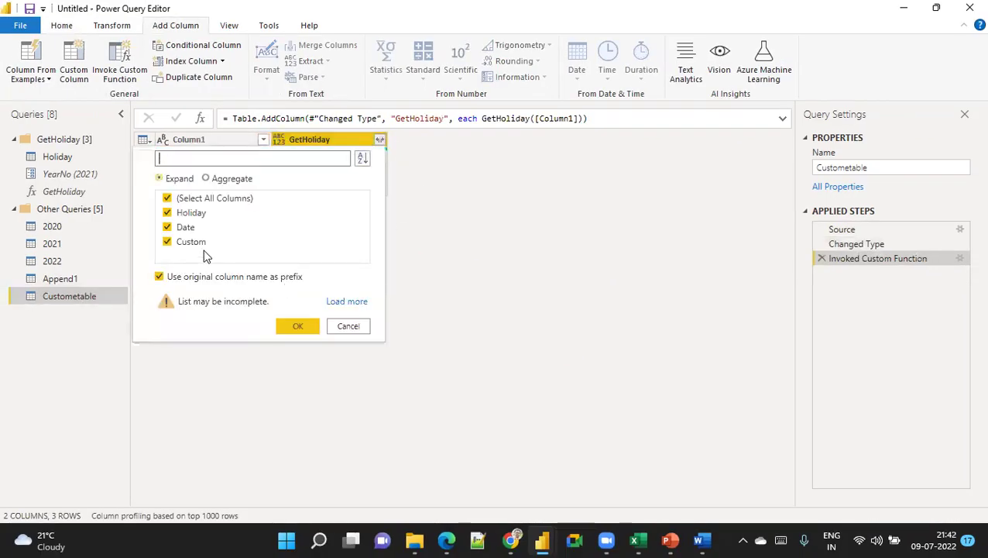
{"action": "left_click", "coordinate": [161, 277]}
{"action": "left_click", "coordinate": [300, 328]}
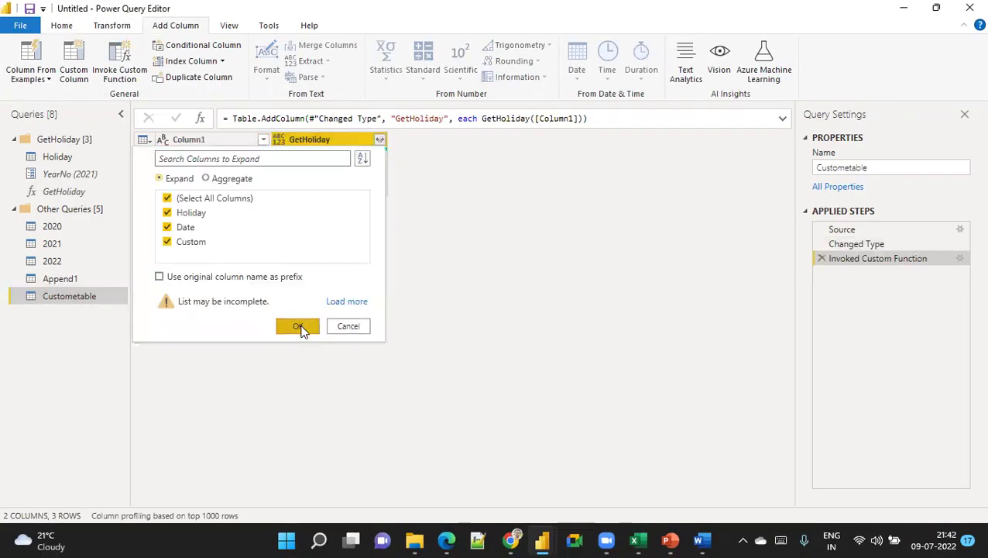
Step: Remove Column1 and review the 75 expanded holiday rows
{"action": "right_click", "coordinate": [207, 139]}
{"action": "left_click", "coordinate": [246, 171]}
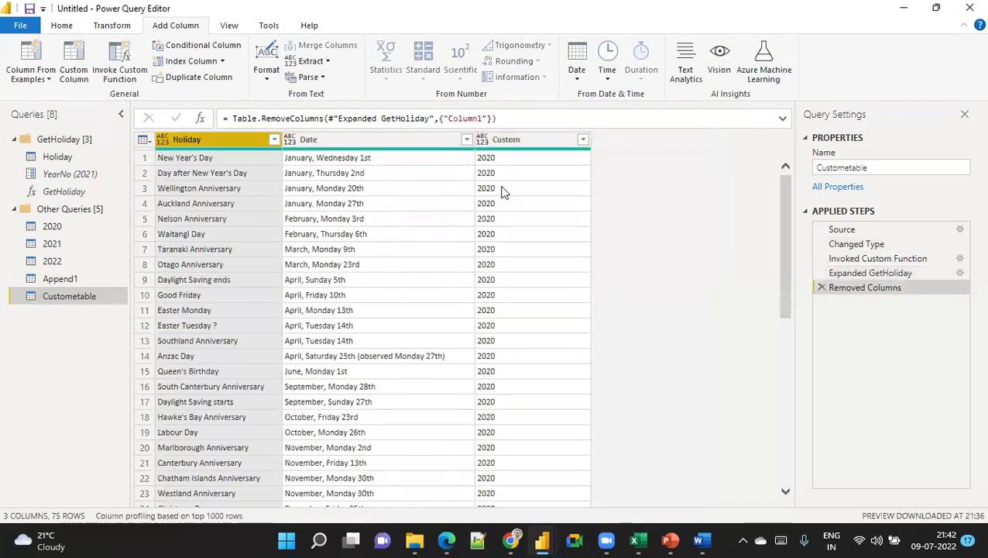
{"action": "scroll", "coordinate": [512, 206], "scroll_direction": "down", "scroll_amount": 9}
{"action": "scroll", "coordinate": [513, 227], "scroll_direction": "down", "scroll_amount": 8}
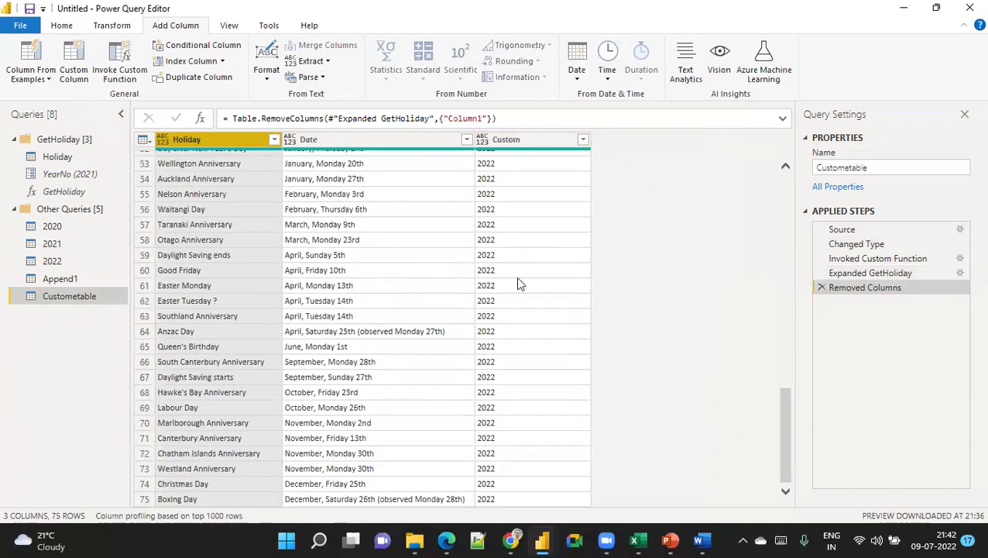
{"action": "scroll", "coordinate": [521, 282], "scroll_direction": "up", "scroll_amount": 16}
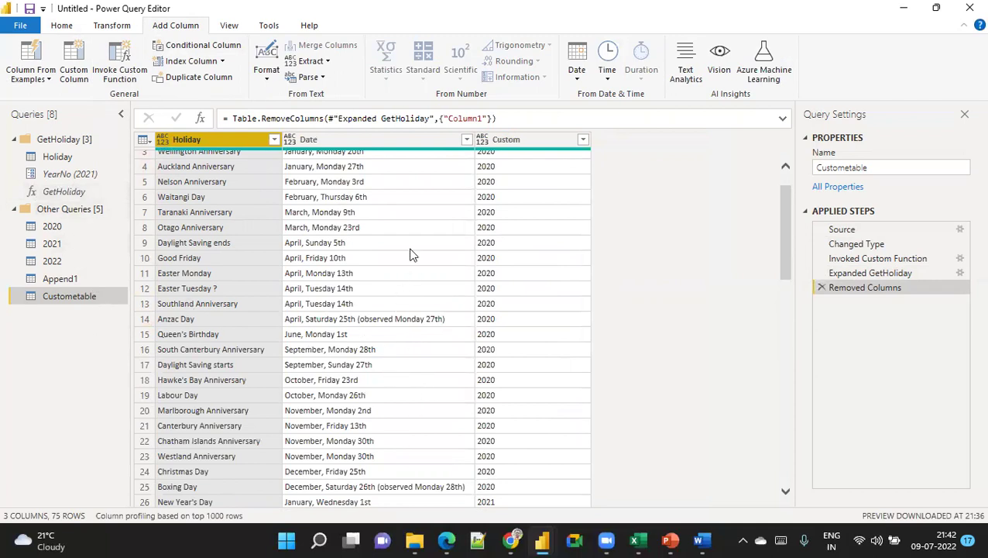
Step: Glance at the NZ Public Holidays web page, then return to Power BI
{"action": "key", "text": "alt+Tab"}
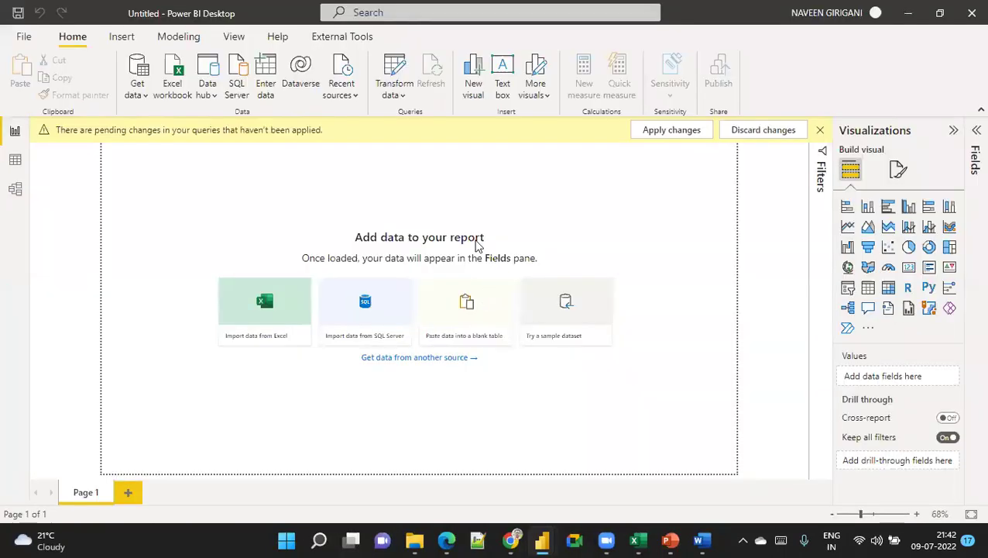
{"action": "left_click", "coordinate": [447, 540]}
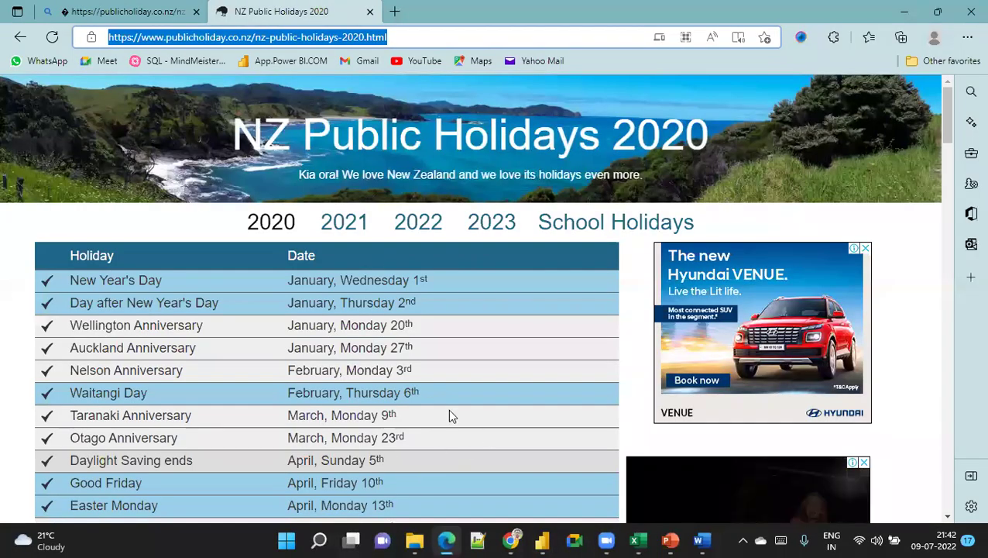
{"action": "key", "text": "alt+Tab"}
{"action": "key", "text": "alt+Tab"}
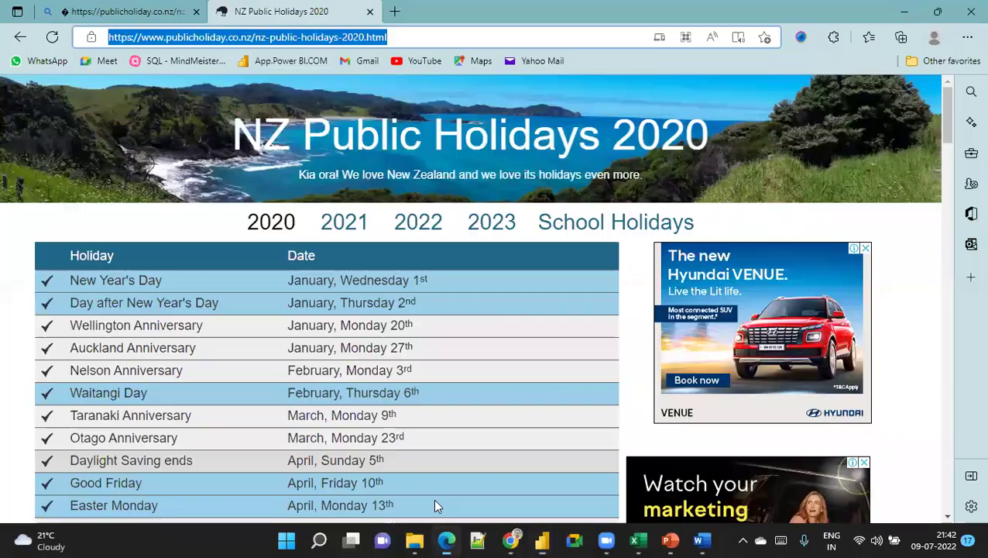
{"action": "mouse_move", "coordinate": [541, 540]}
{"action": "left_click", "coordinate": [587, 483]}
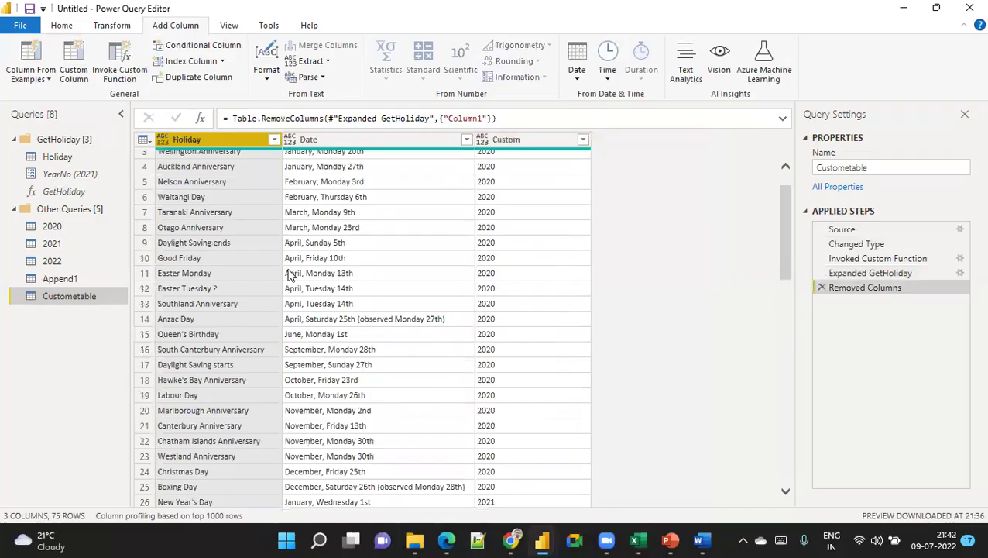